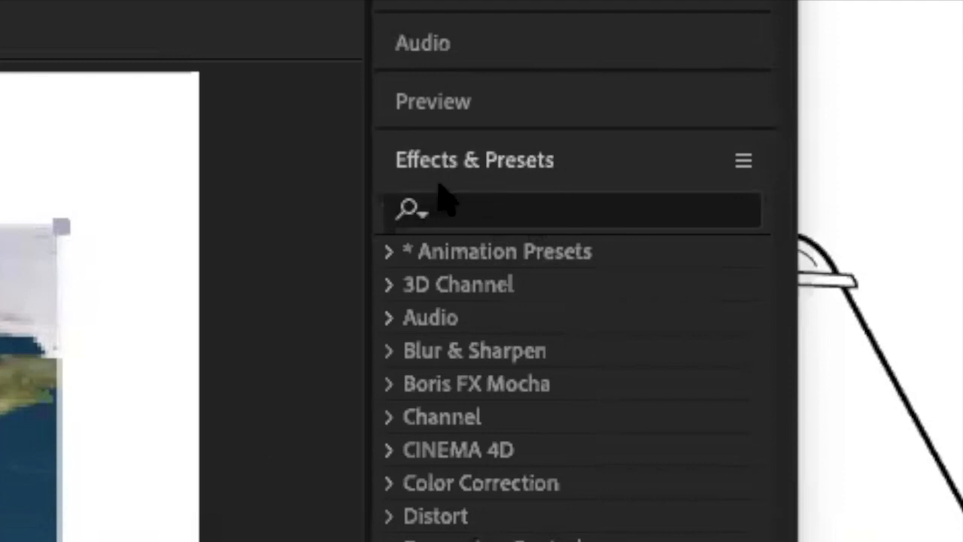
Find the CC Sphere effect and apply it to the after-effects-17.jpg layer
left_click(484, 222)
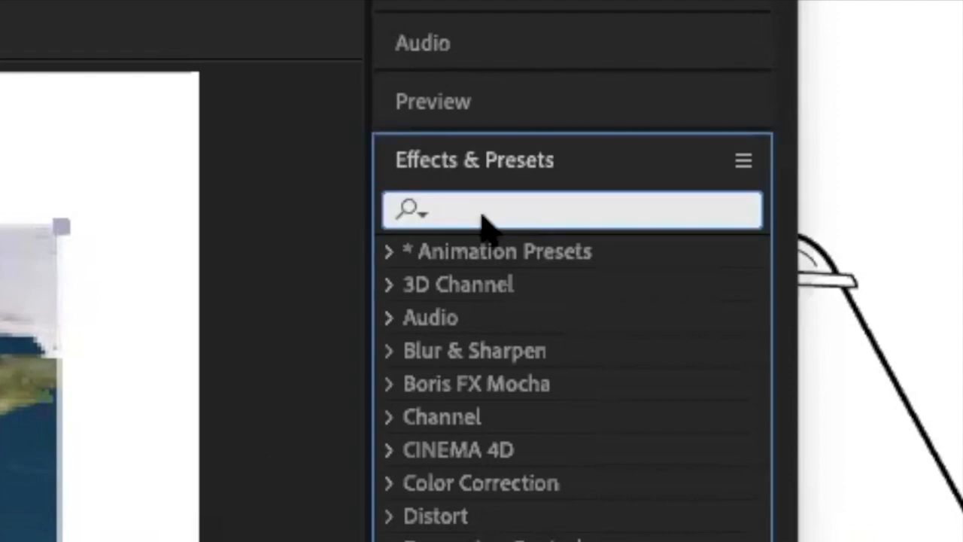
type("s")
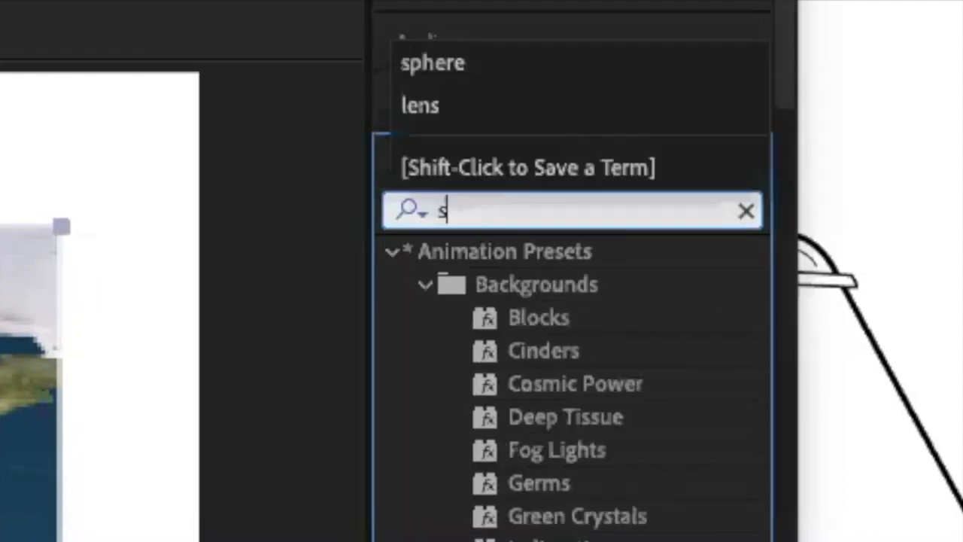
type("phere")
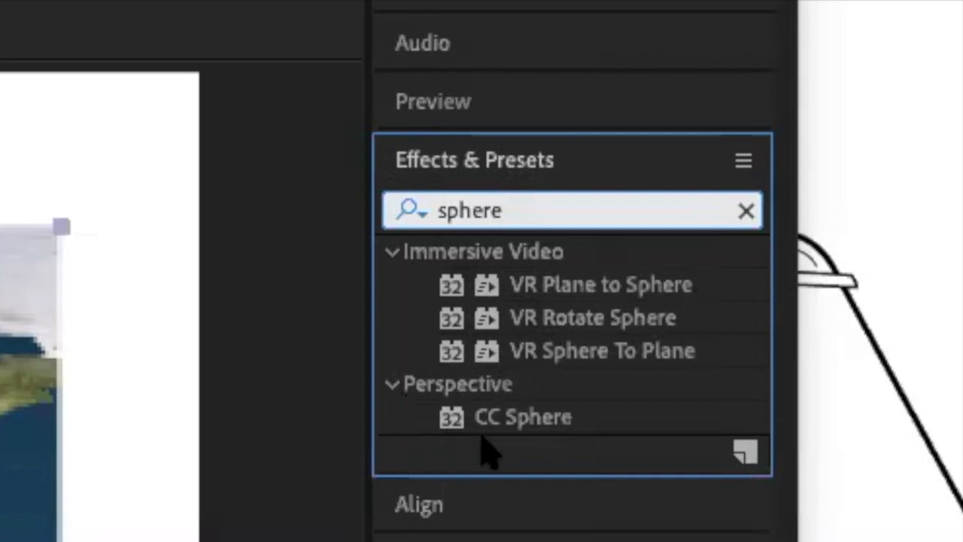
left_click(527, 419)
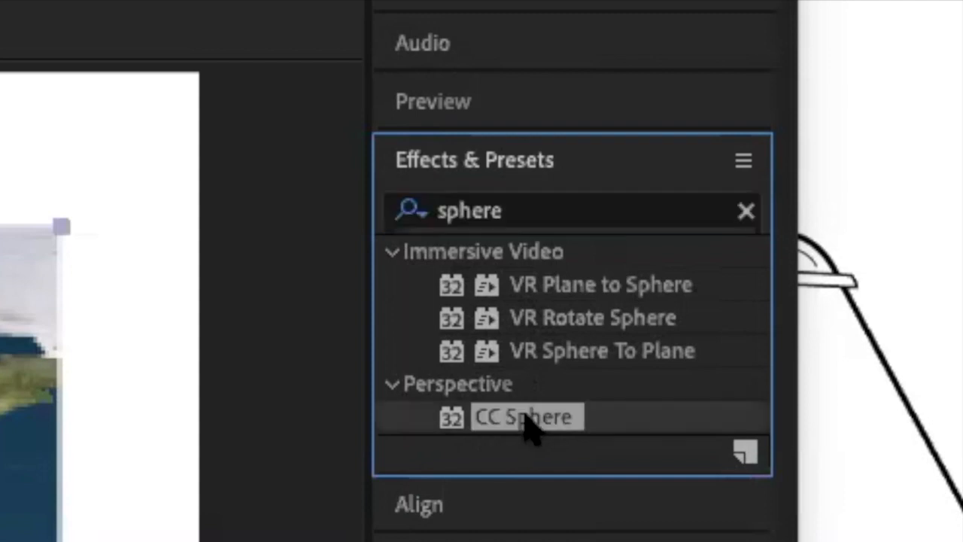
left_click_drag(451, 418, 533, 315)
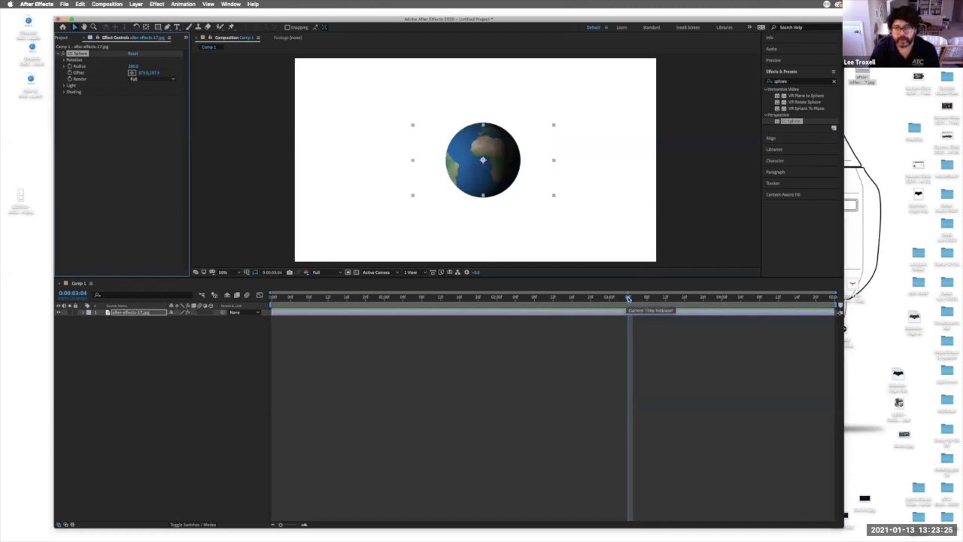
Return to the start of the timeline and scale the globe layer up to about 240% in the composition
left_click_drag(608, 299, 273, 299)
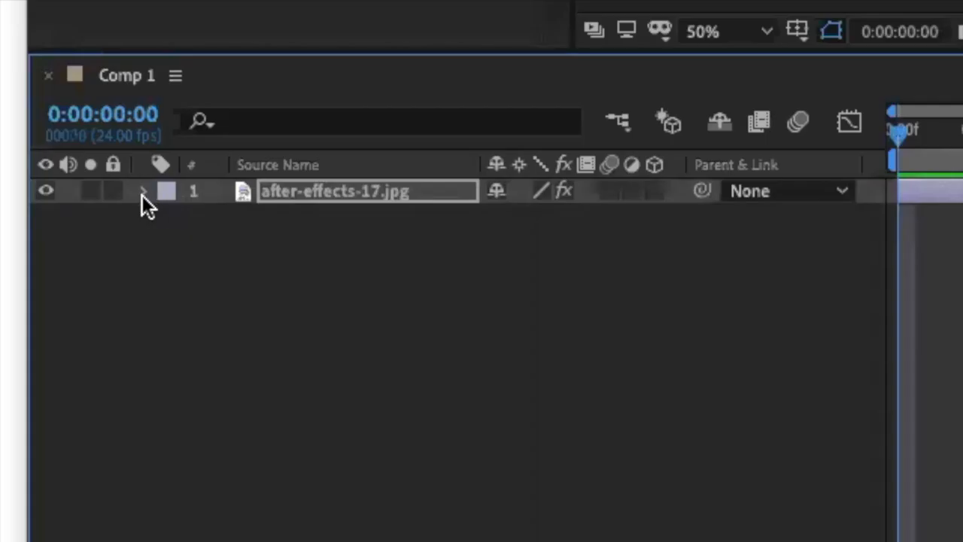
left_click(143, 193)
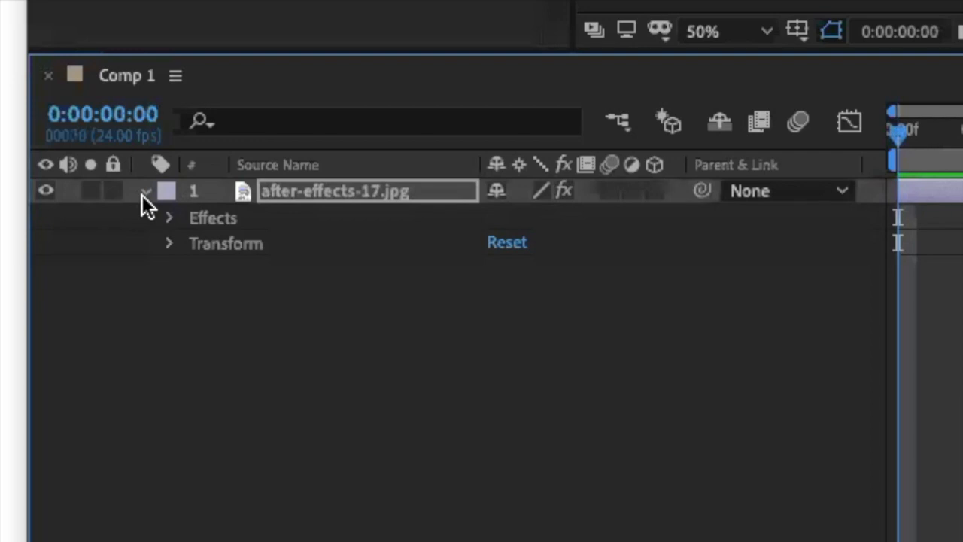
left_click(171, 244)
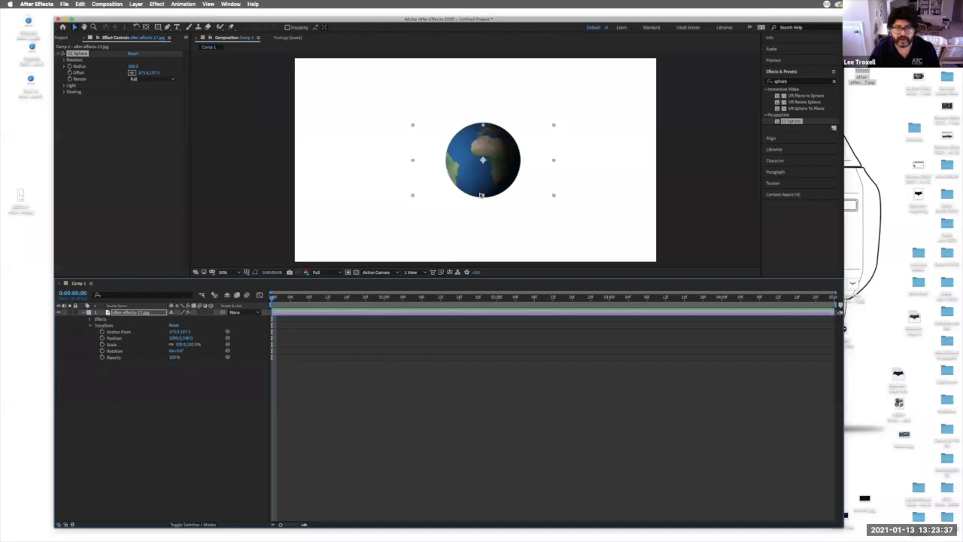
left_click(484, 197)
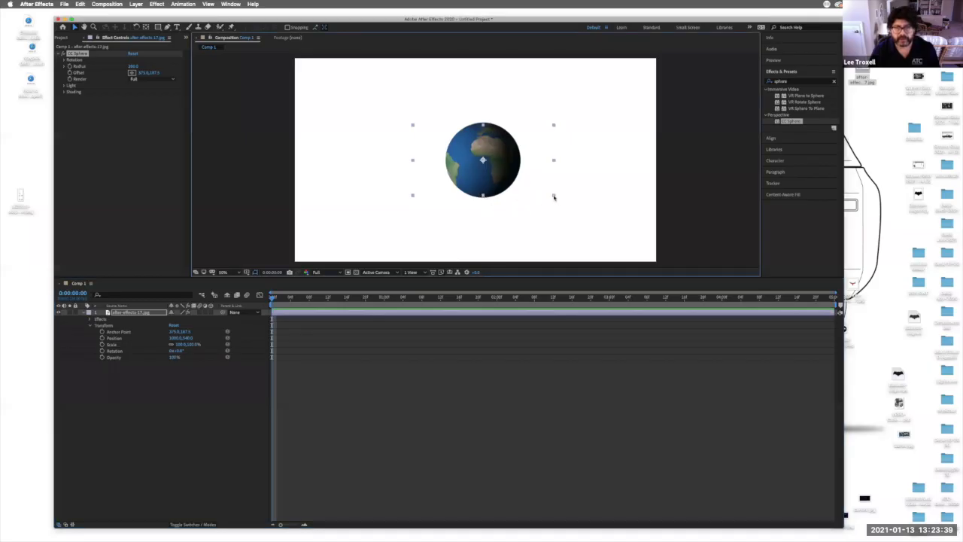
left_click_drag(554, 197, 655, 278)
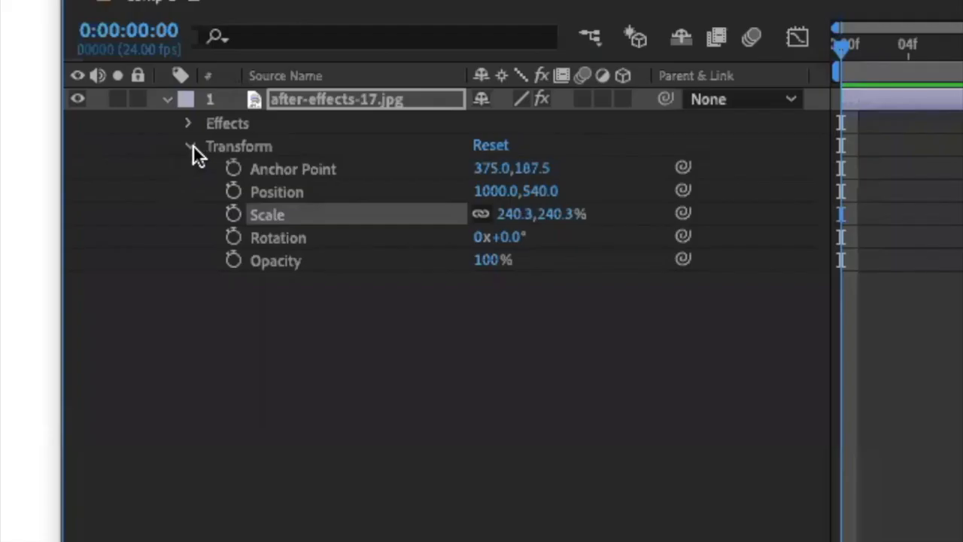
Collapse the layer's Transform properties and reveal the CC Sphere Rotation properties in the timeline
left_click(90, 325)
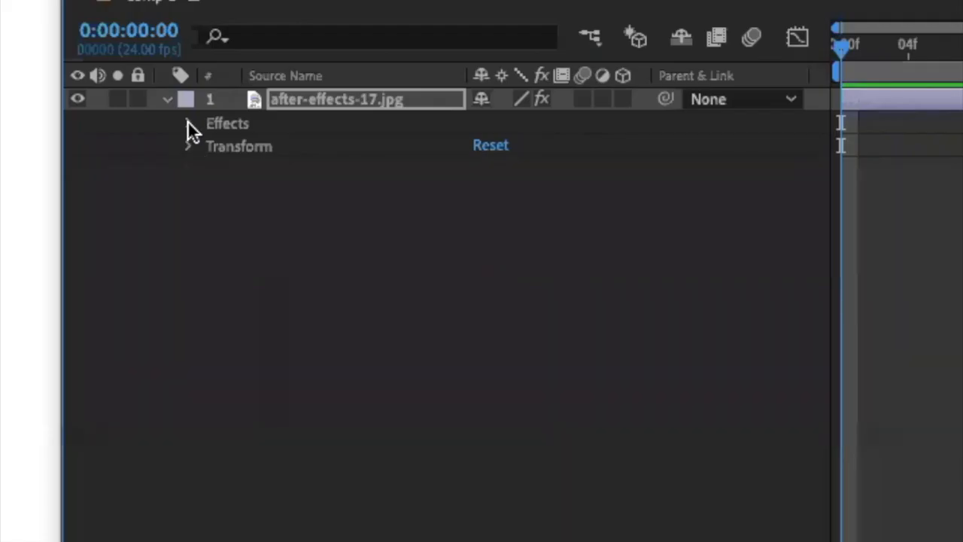
left_click(189, 124)
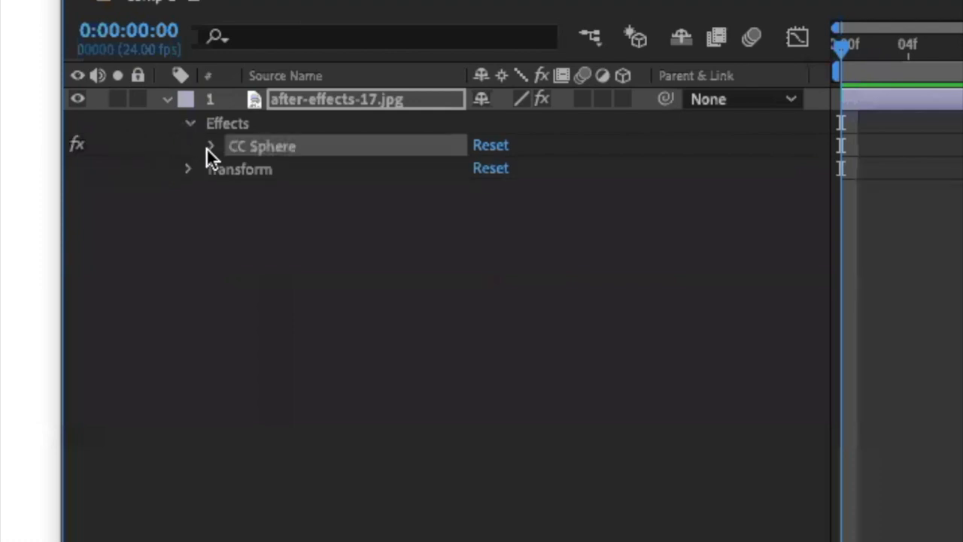
left_click(212, 146)
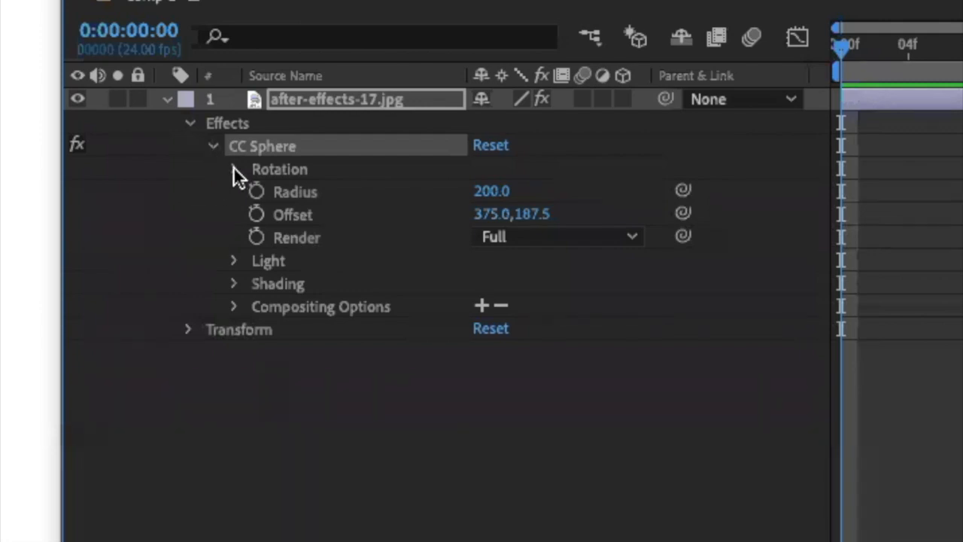
left_click(233, 170)
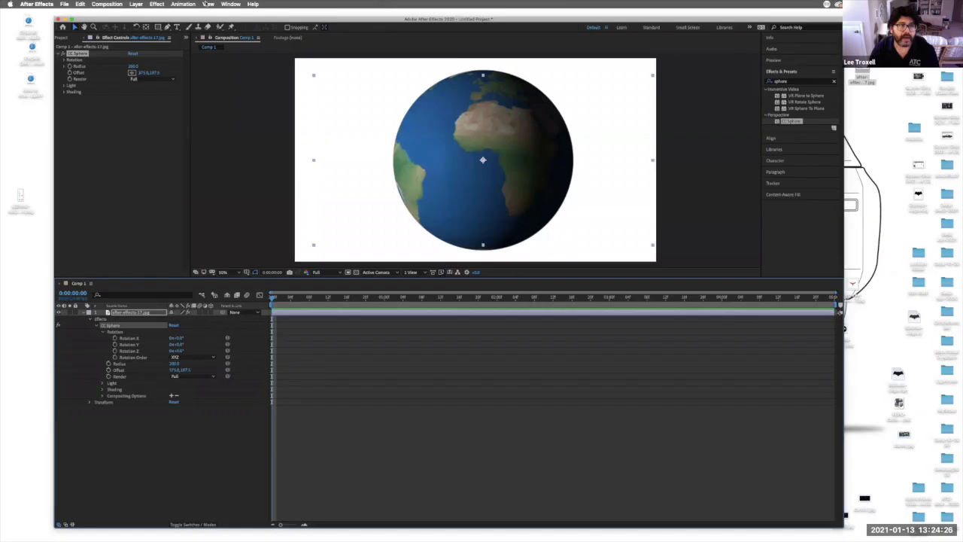
Try the Third and Quarter preview resolutions on the composition and restore Full resolution
left_click(208, 4)
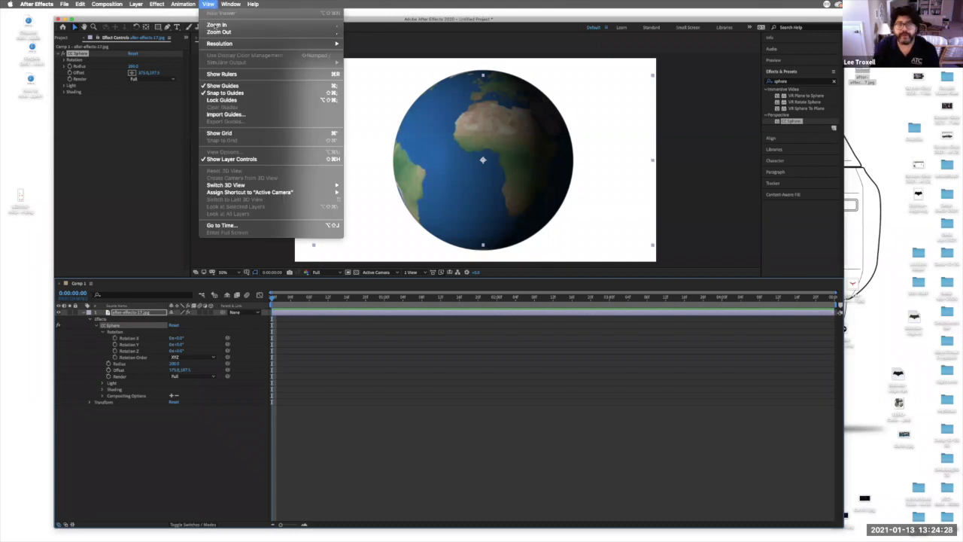
mouse_move(219, 45)
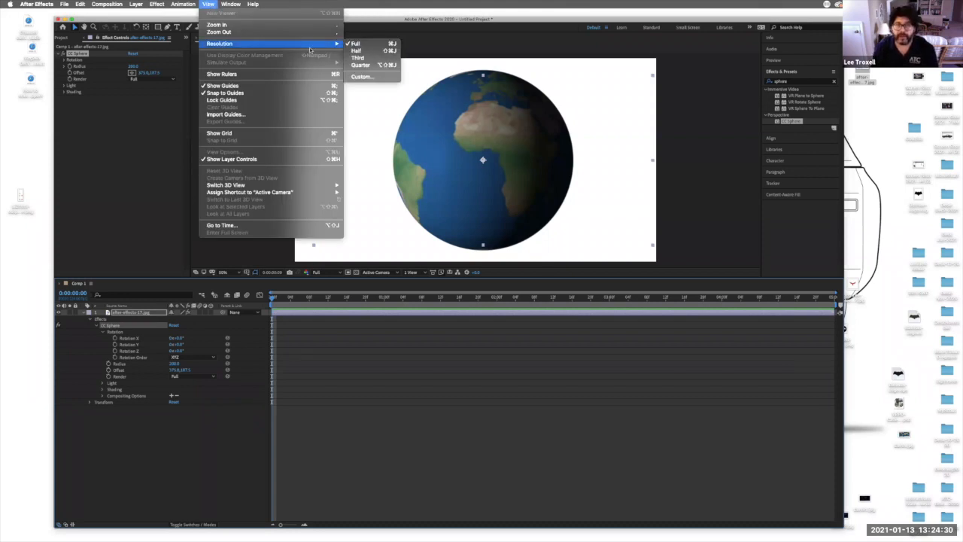
left_click(359, 57)
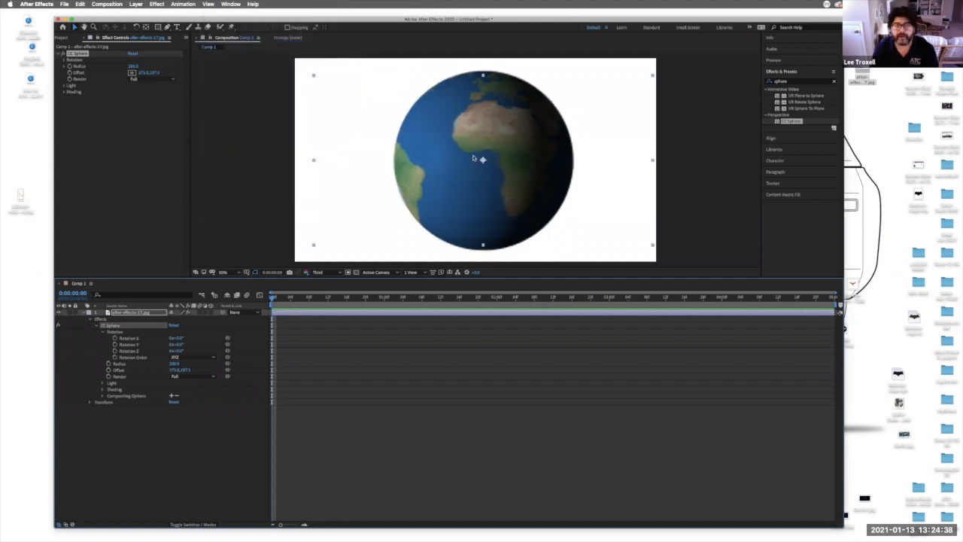
left_click(234, 4)
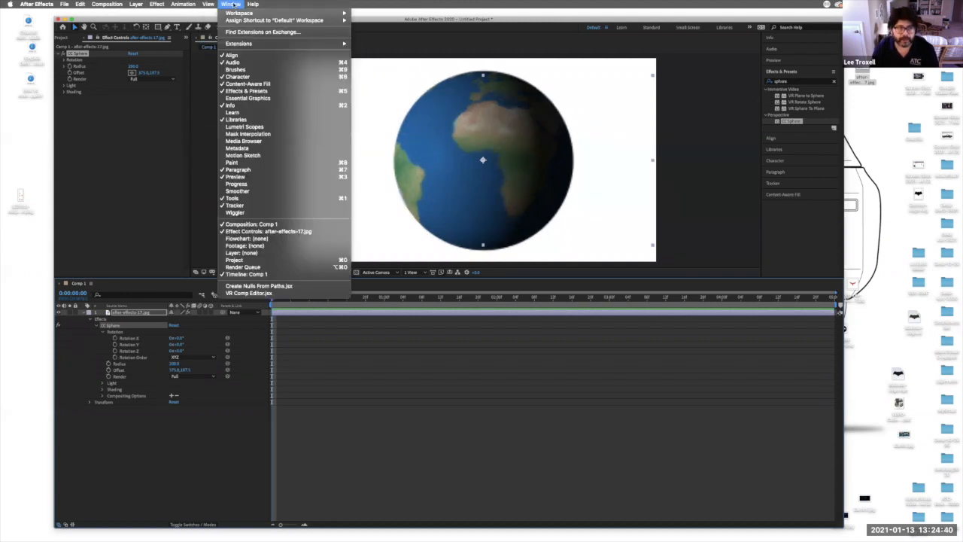
mouse_move(209, 5)
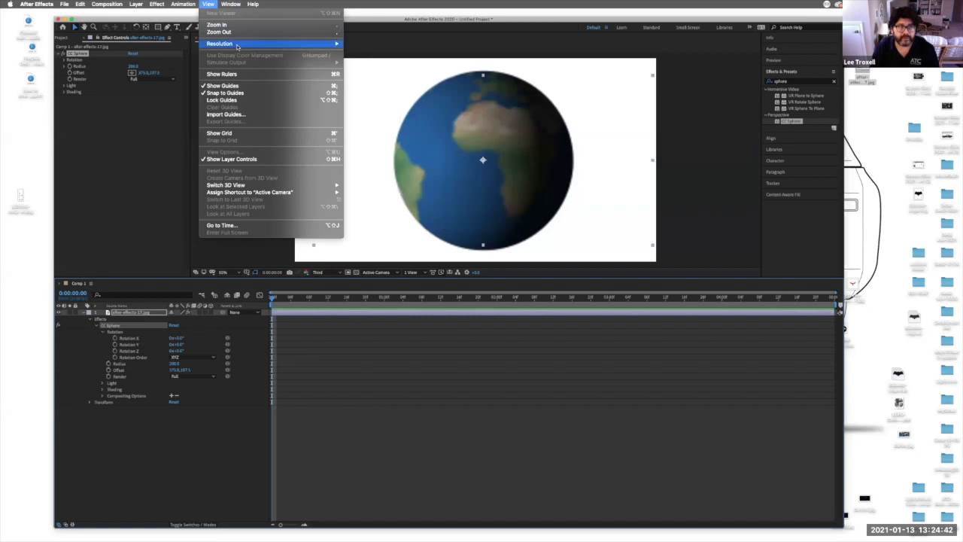
mouse_move(319, 45)
left_click(379, 65)
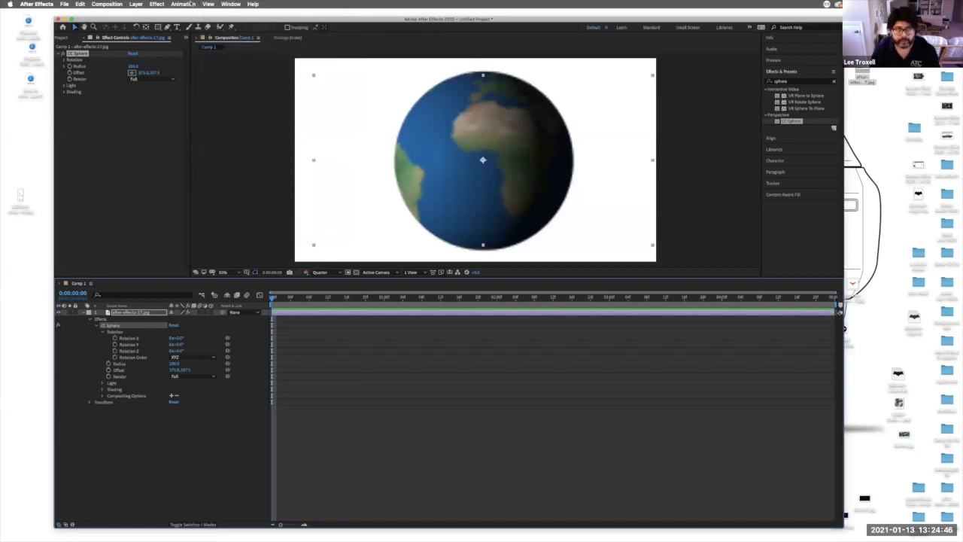
left_click(206, 4)
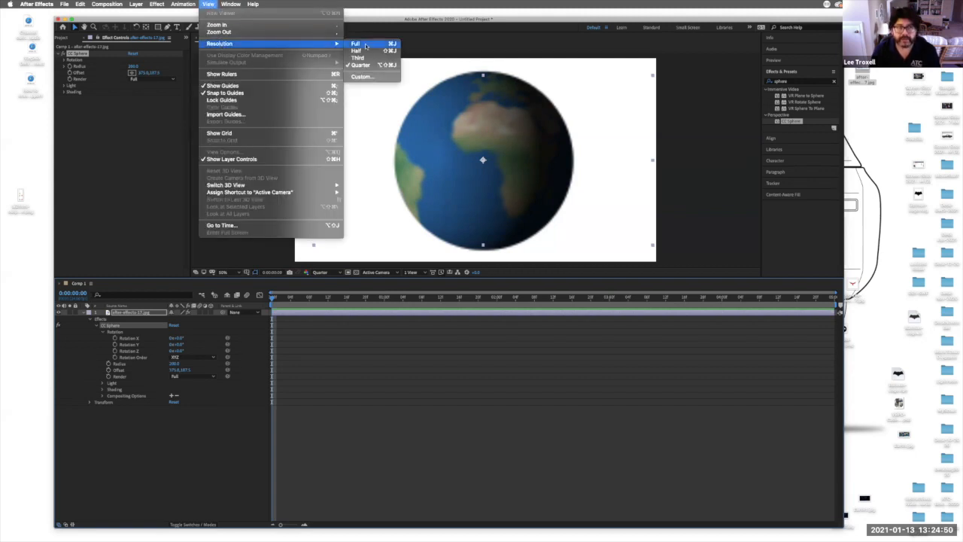
left_click(366, 47)
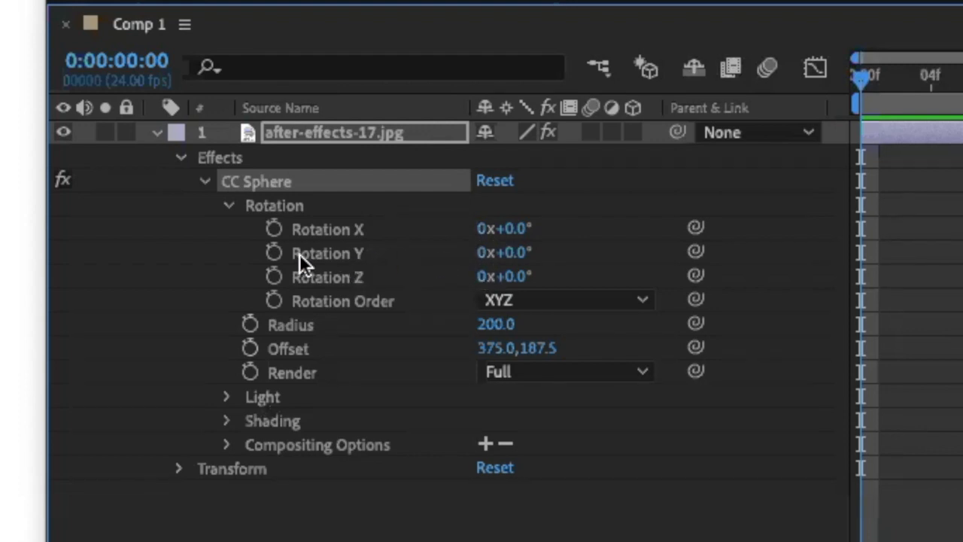
Keyframe the CC Sphere's Rotation Y at the start and at 0:00:04:23, setting 5 revolutions on the start keyframe
left_click(275, 255)
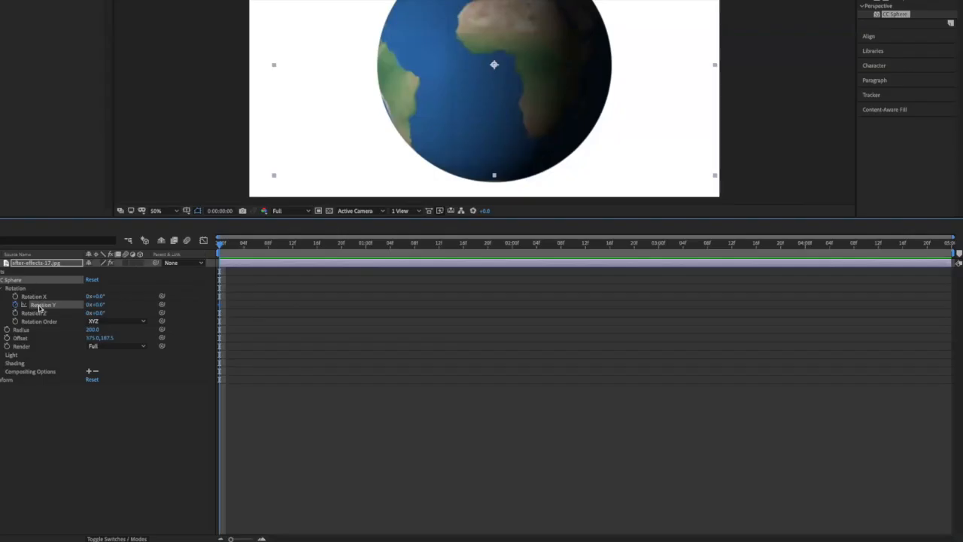
left_click_drag(223, 248, 947, 245)
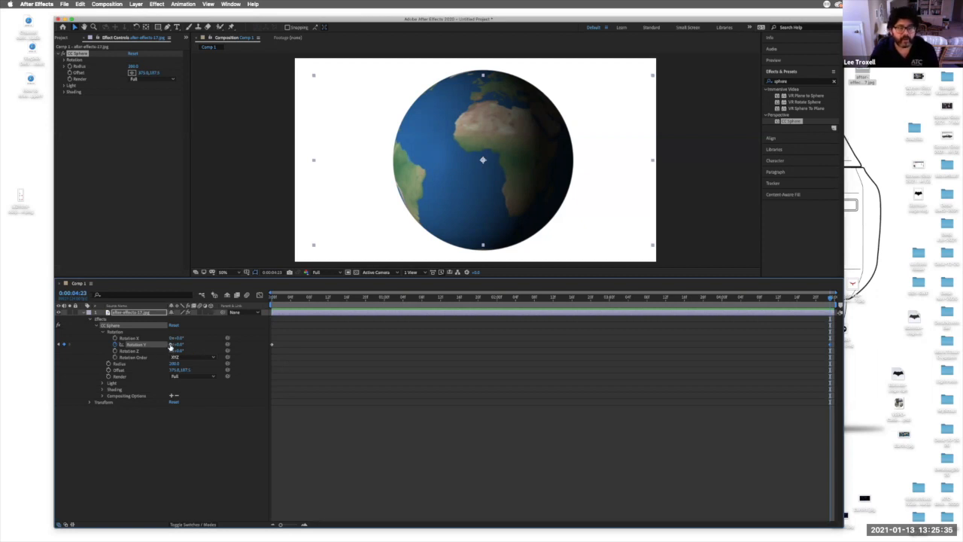
left_click_drag(830, 299, 262, 297)
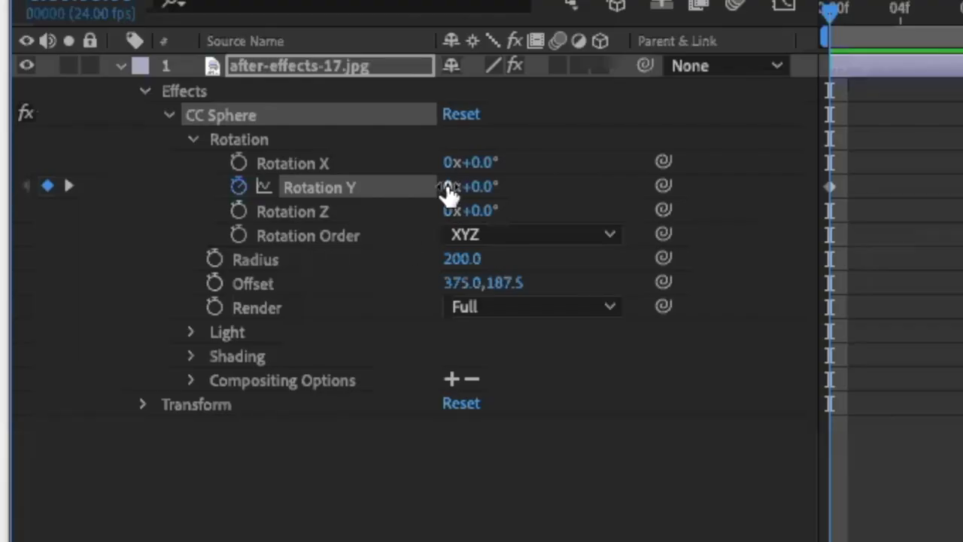
left_click(448, 188)
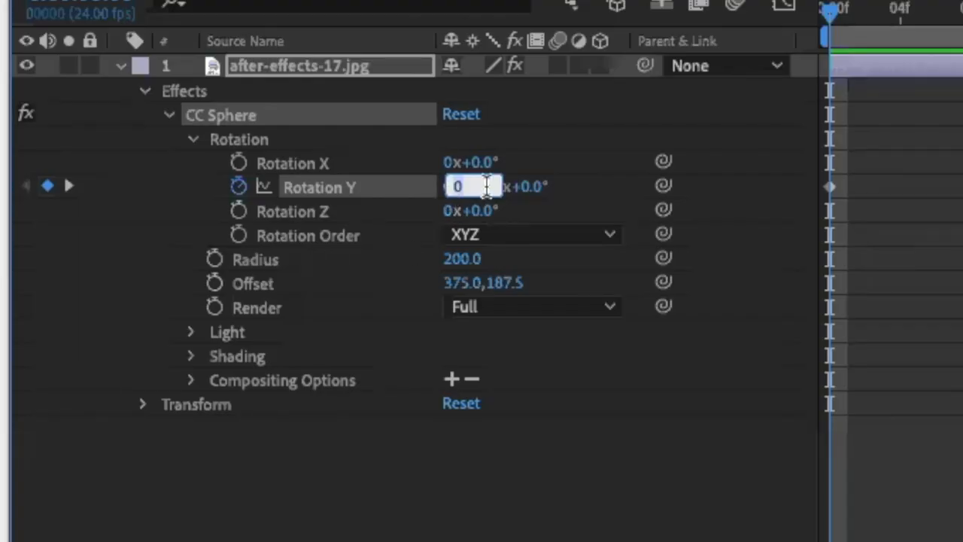
type("5")
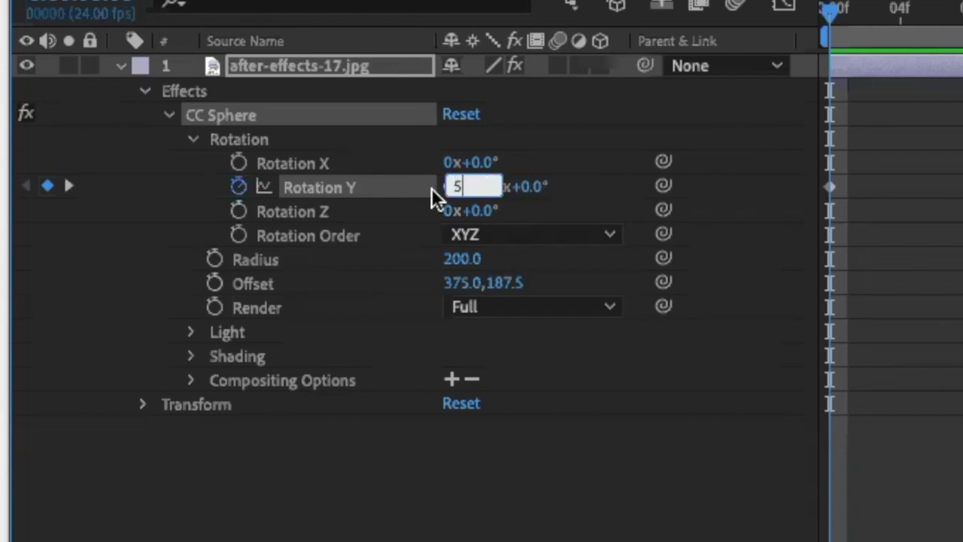
key("Return")
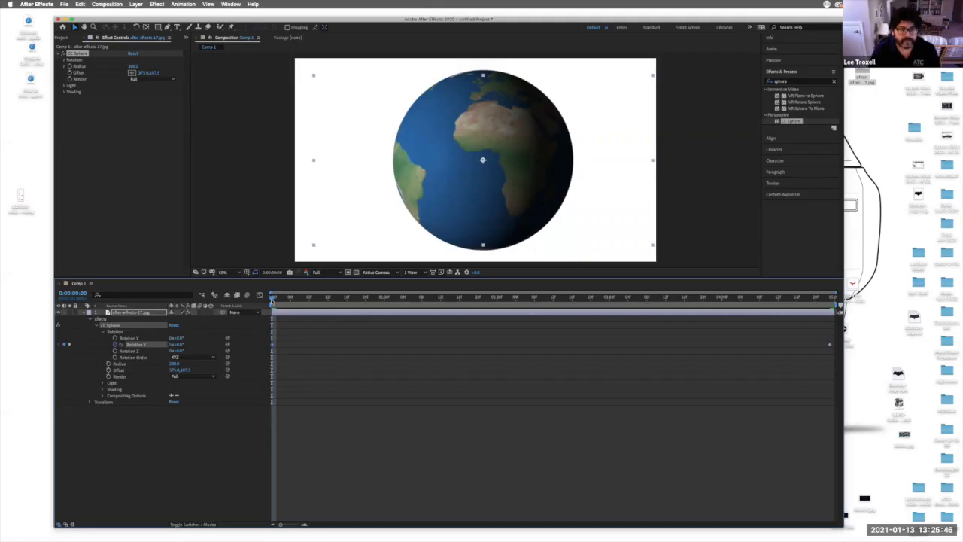
Preview the globe's rotation animation from the start of the timeline
key("space")
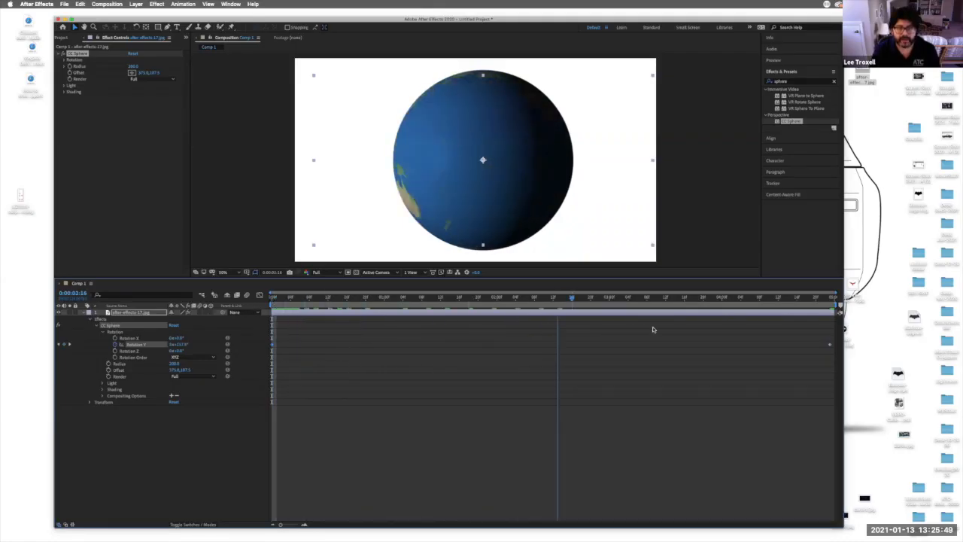
left_click_drag(401, 339, 264, 323)
key("space")
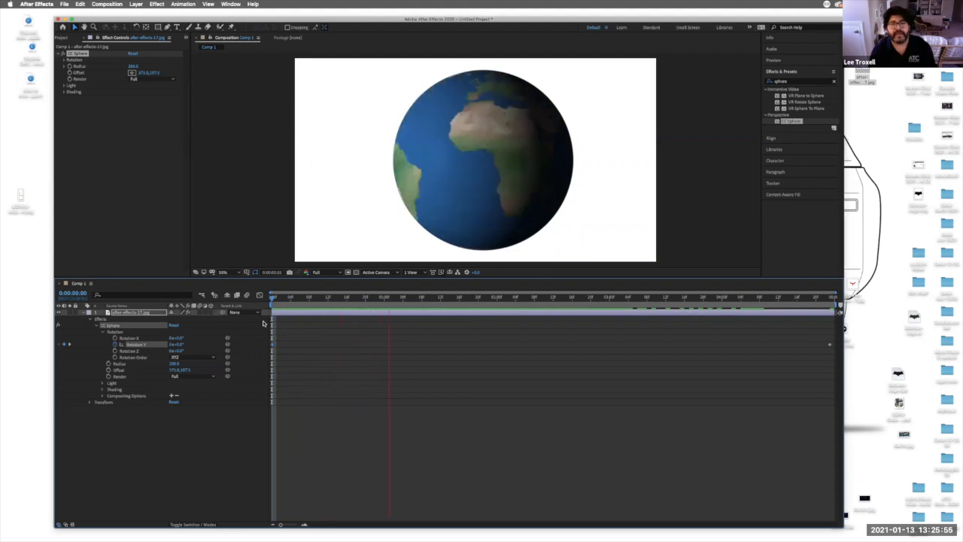
key("space")
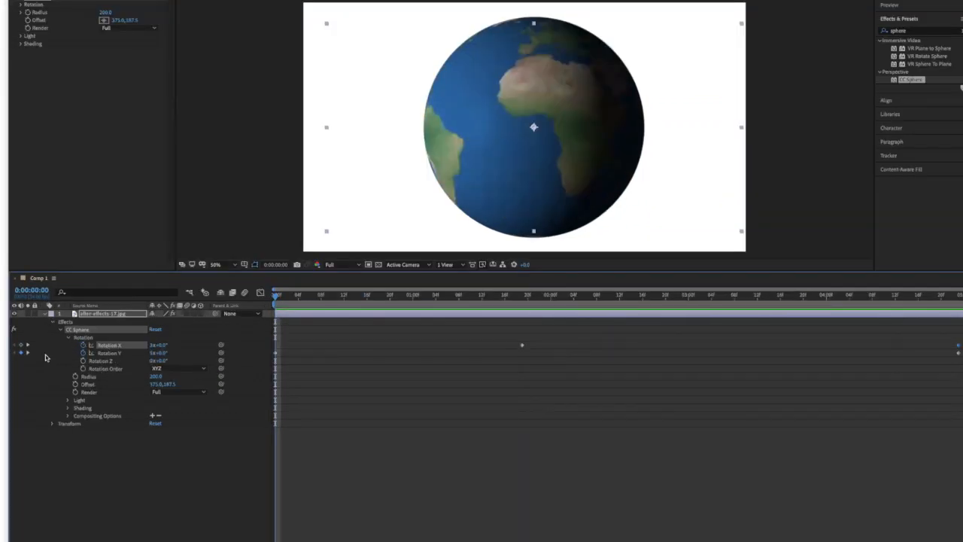
Expand the CC Sphere Light and Shading properties and keyframe Light Intensity at 0 on the first frame
left_click(69, 402)
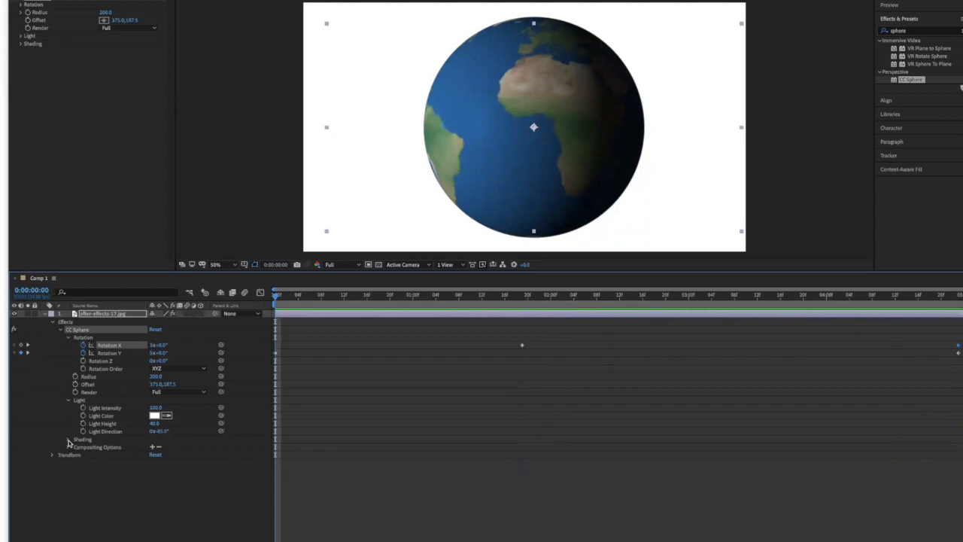
left_click(68, 441)
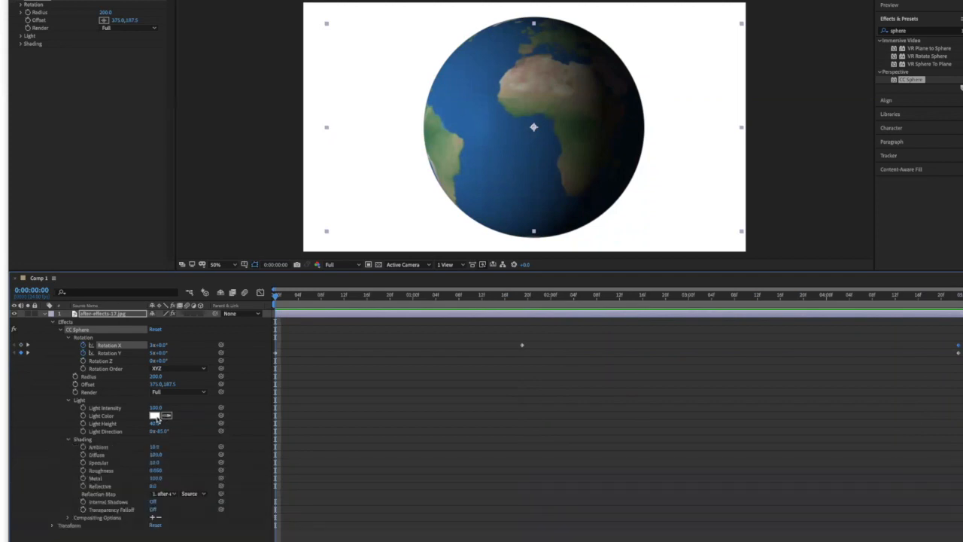
left_click(83, 409)
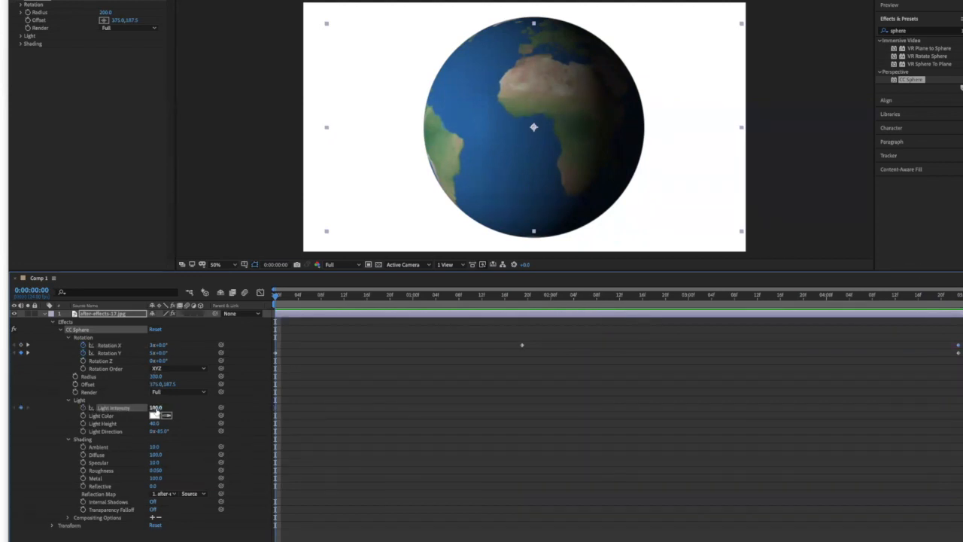
left_click(155, 408)
type("0")
key("Return")
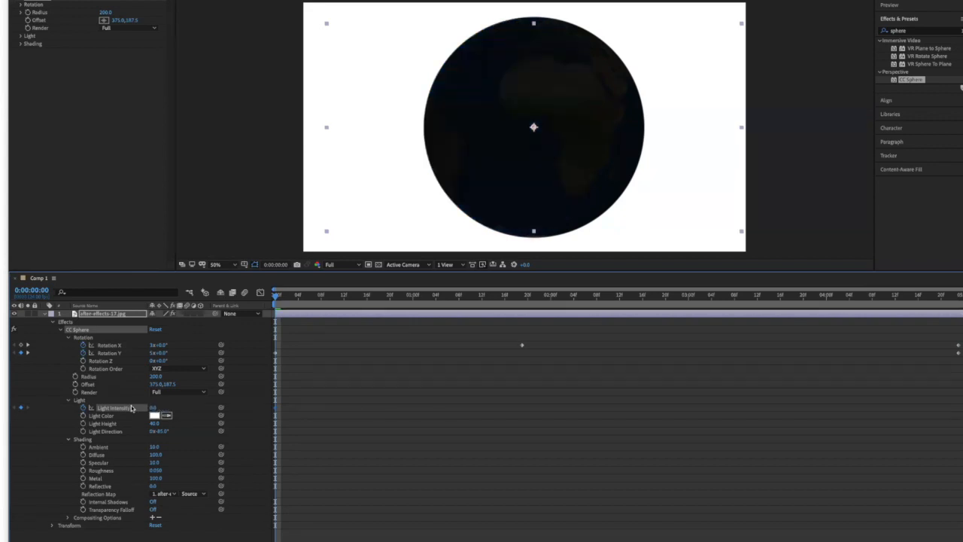
Add a second Light Intensity keyframe at 0:00:03:13 and set its value to 100
left_click_drag(276, 298, 764, 344)
left_click(20, 408)
left_click(153, 408)
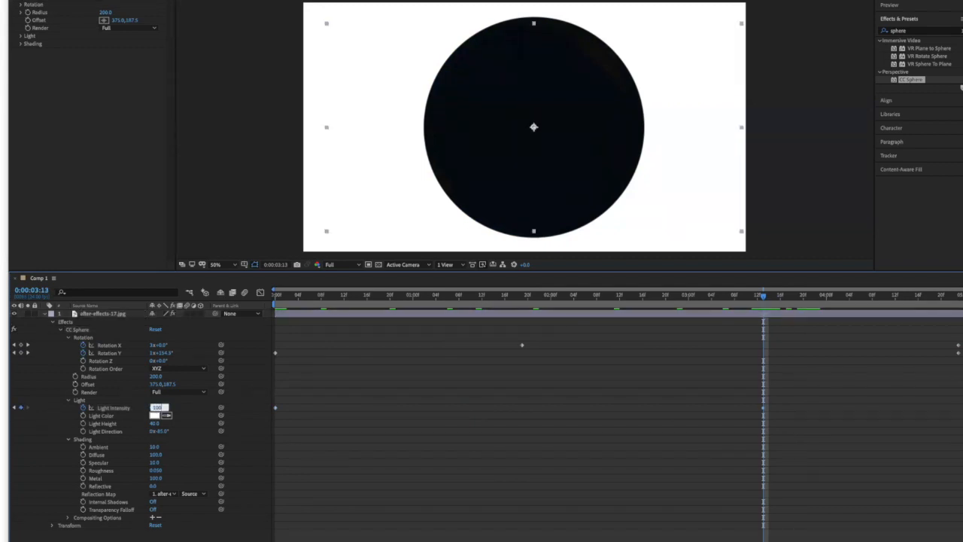
type("100")
key("Return")
Preview the Light Intensity animation from the start of the timeline
left_click_drag(763, 296, 201, 323)
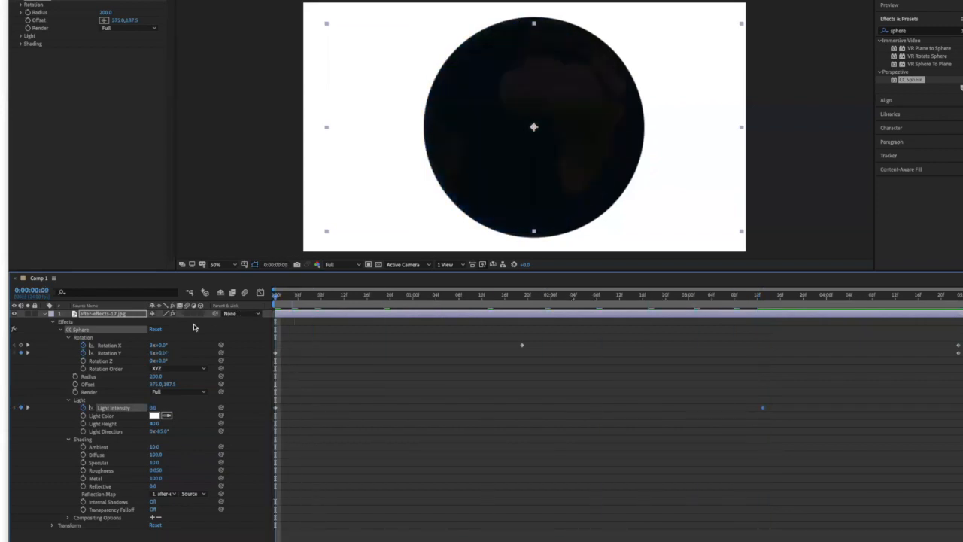
key("space")
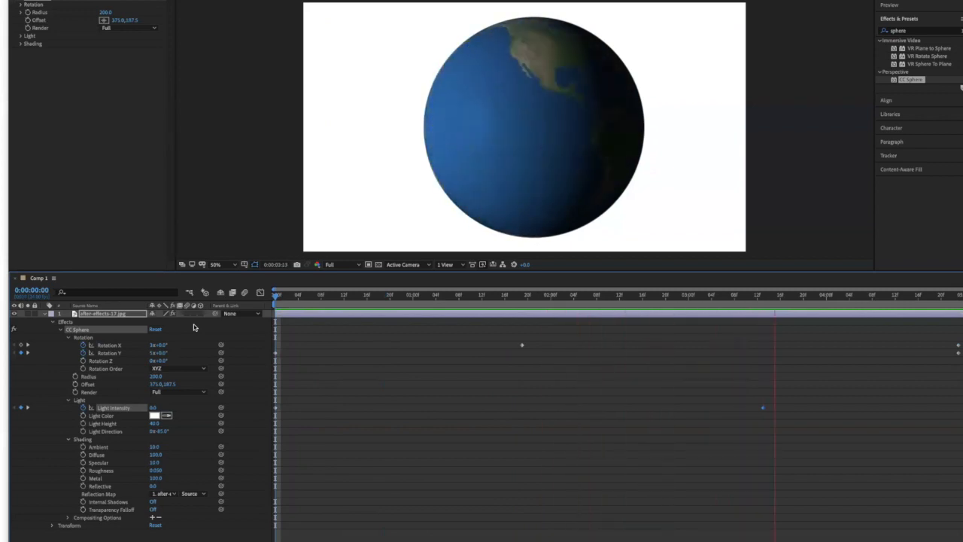
key("space")
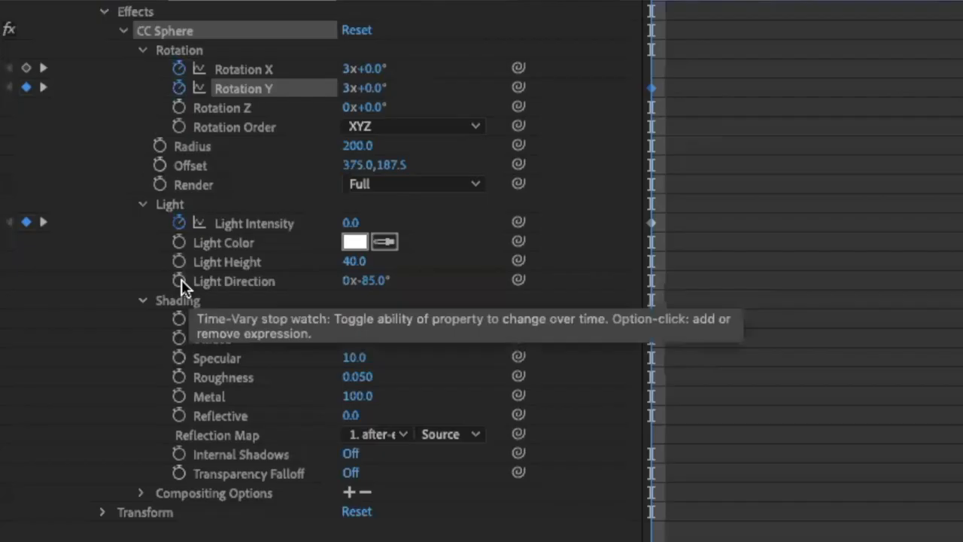
Keyframe the CC Sphere's Light Direction on the first frame and set it to 2 revolutions
left_click(181, 279)
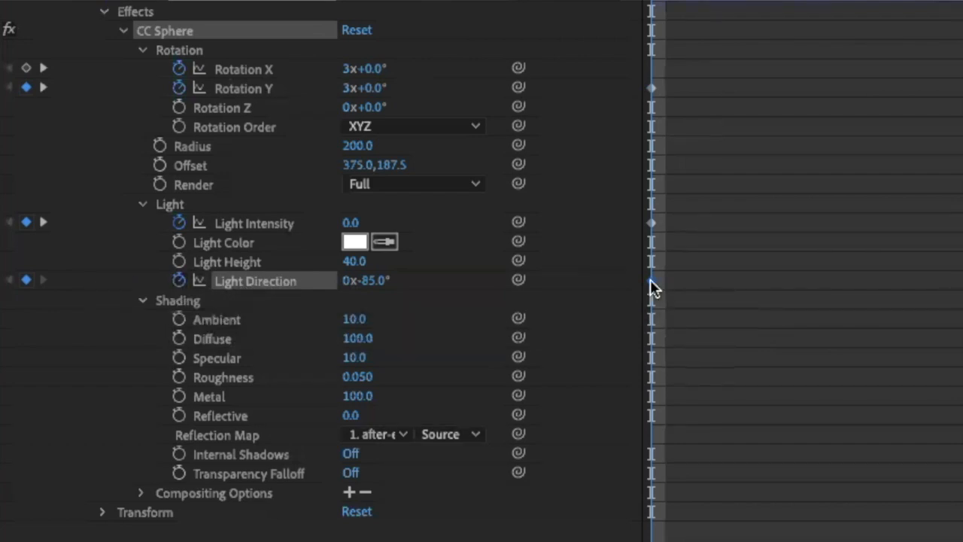
left_click(350, 283)
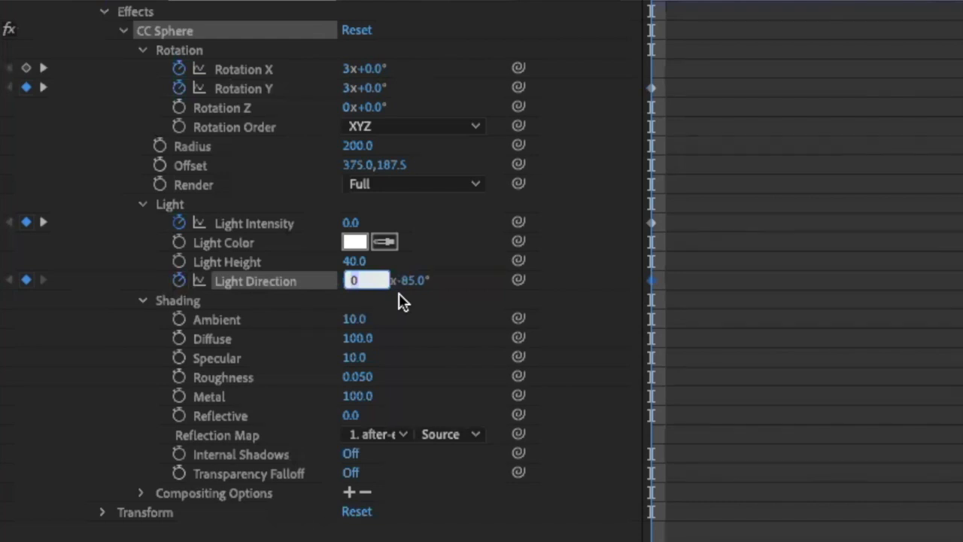
type("2")
key("Return")
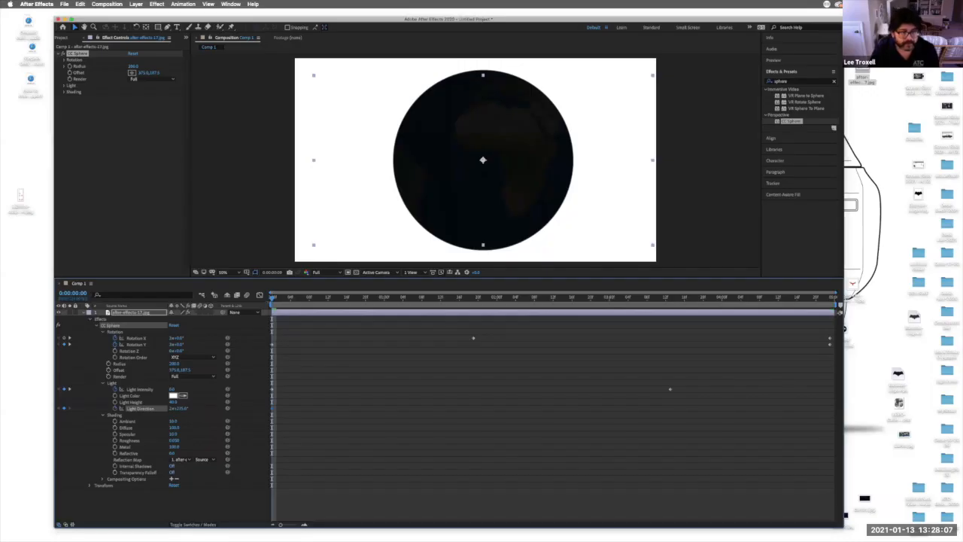
Add a Light Direction keyframe at 0:00:03:13, in line with the second Light Intensity keyframe, and set it to 0 revolutions
key("space")
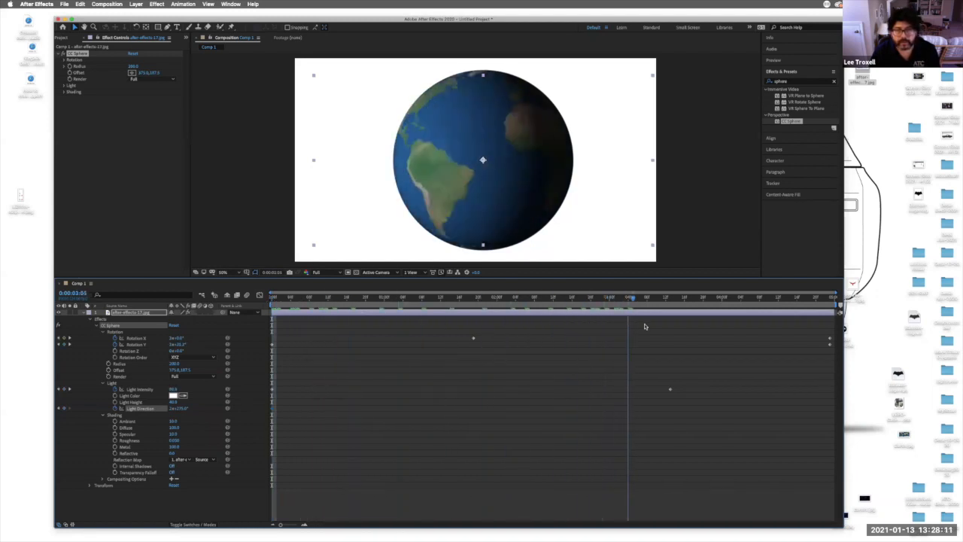
key("space")
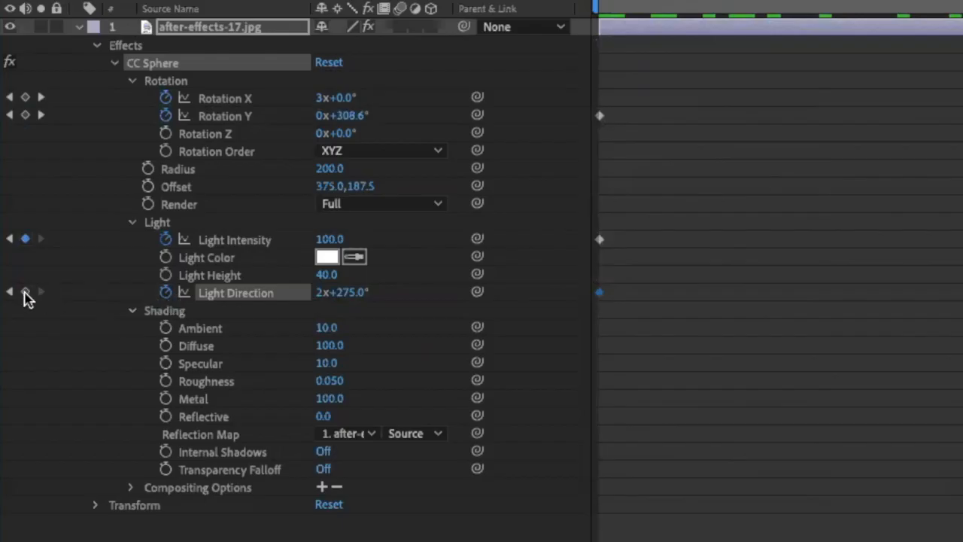
left_click(63, 409)
left_click(323, 295)
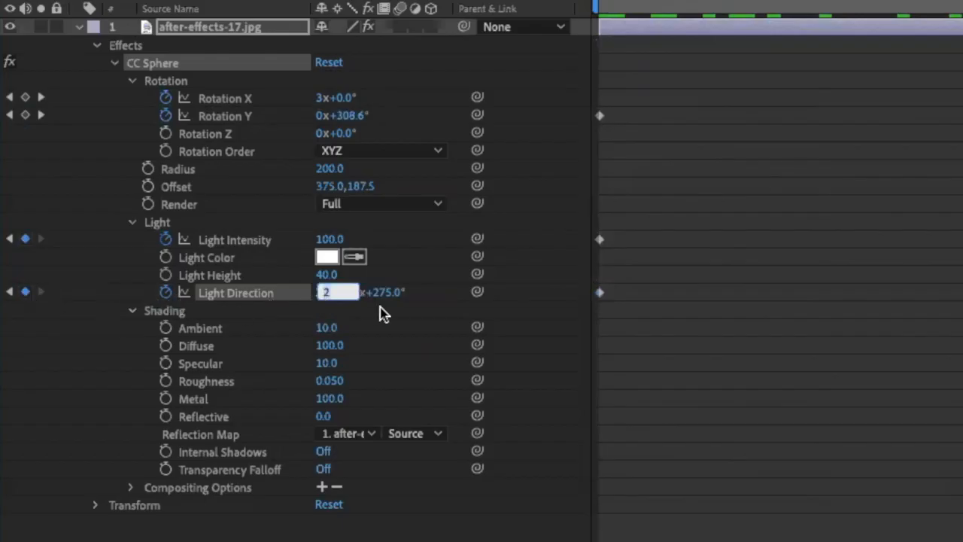
type("0")
key("Return")
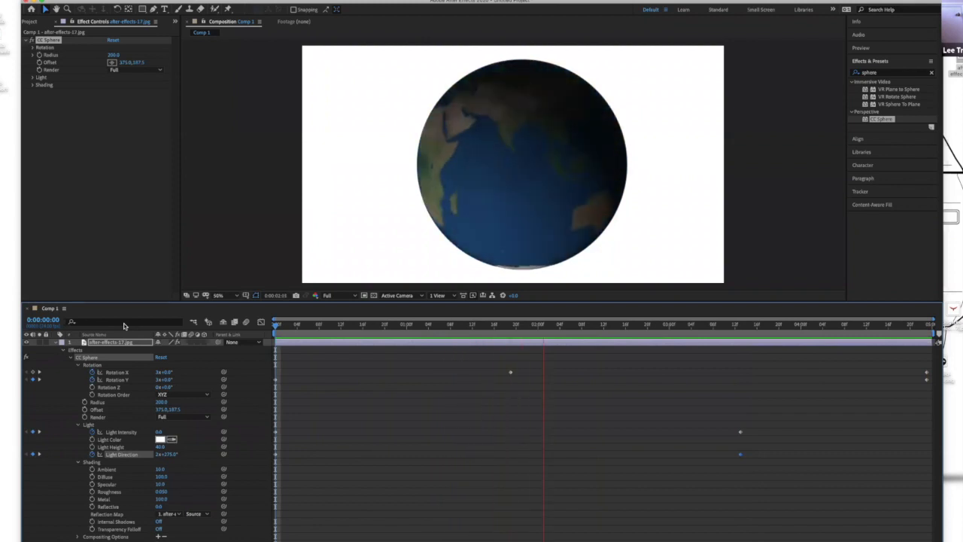
Move the first Light Direction keyframe to about 0:00:01:18 and preview the animation from the start
key("space")
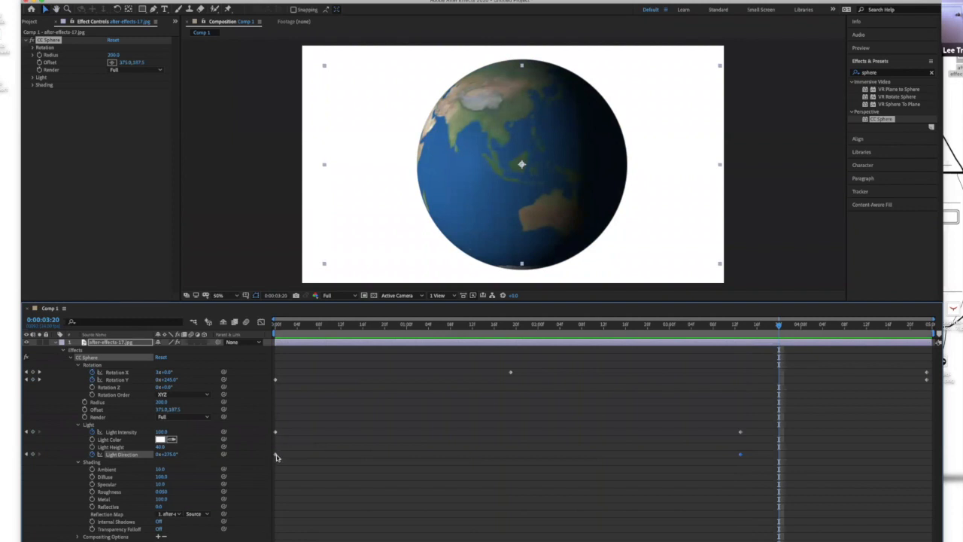
left_click_drag(275, 456, 506, 456)
left_click_drag(776, 327, 230, 331)
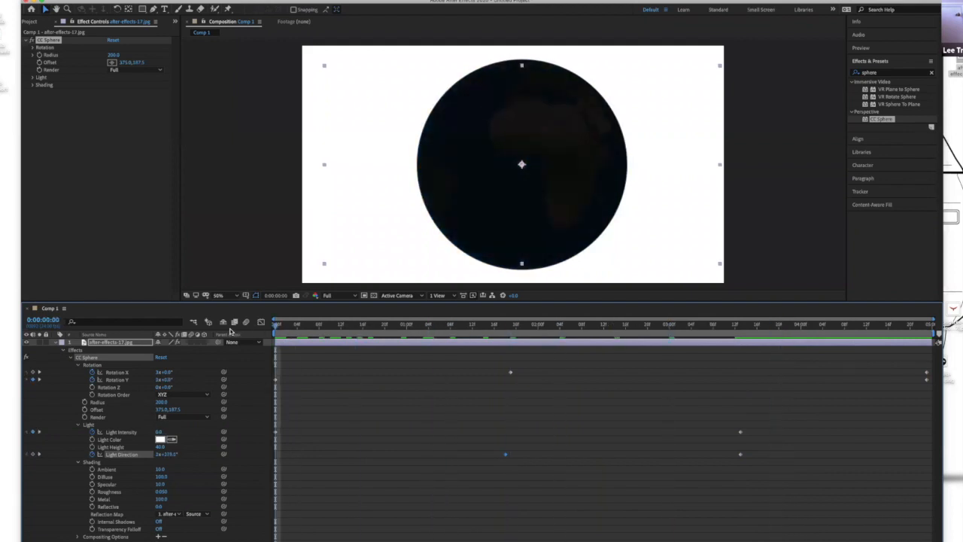
key("space")
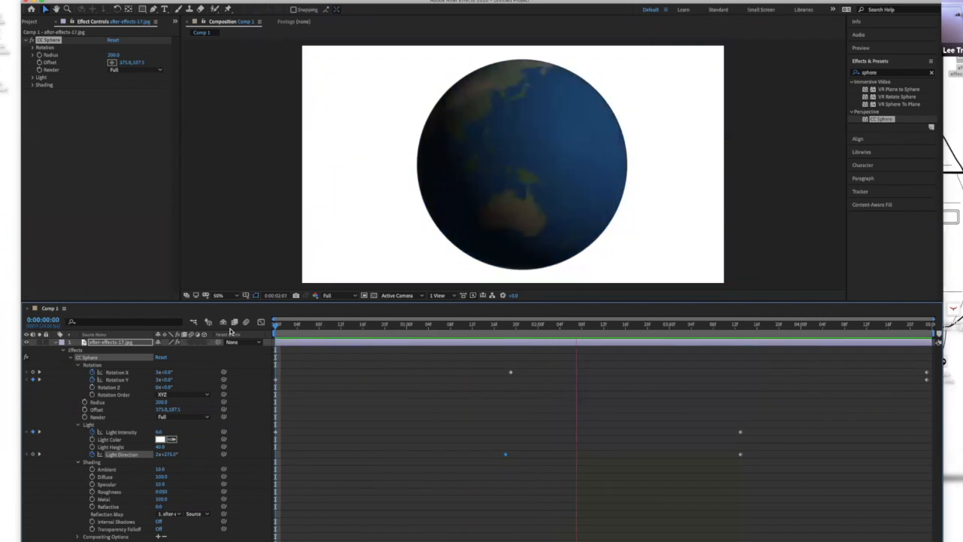
key("space")
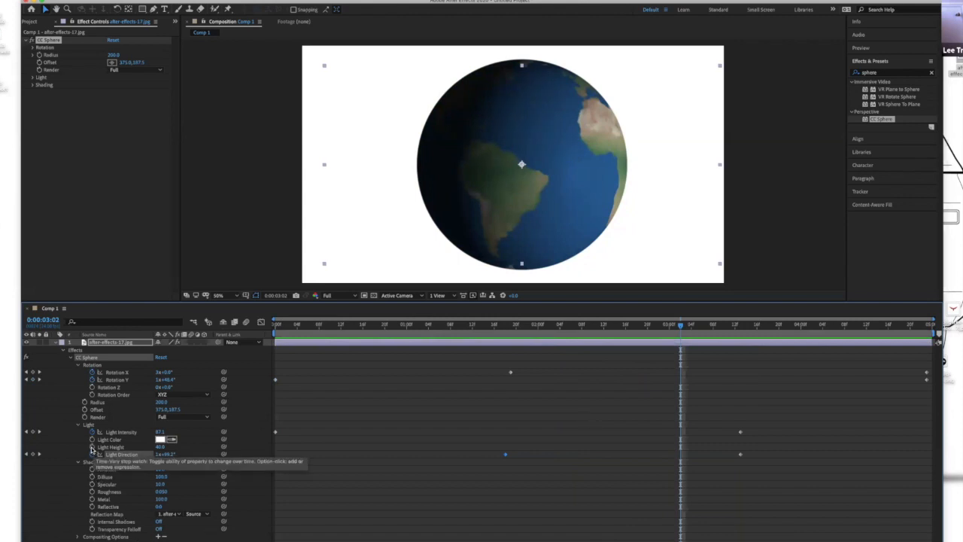
Keyframe Light Height at 40 at 0:00:02:02 and at 0 at 0:00:03:23
left_click_drag(683, 328, 549, 332)
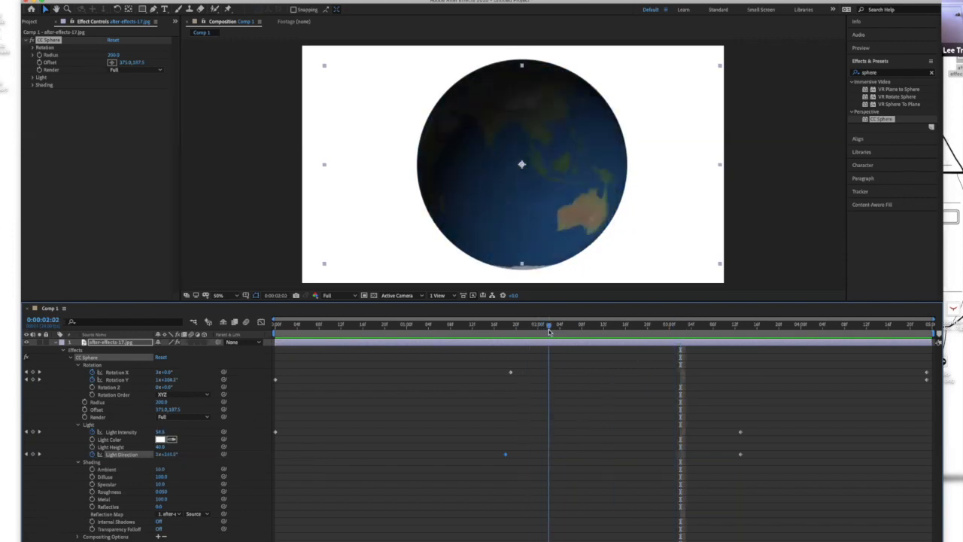
left_click(91, 447)
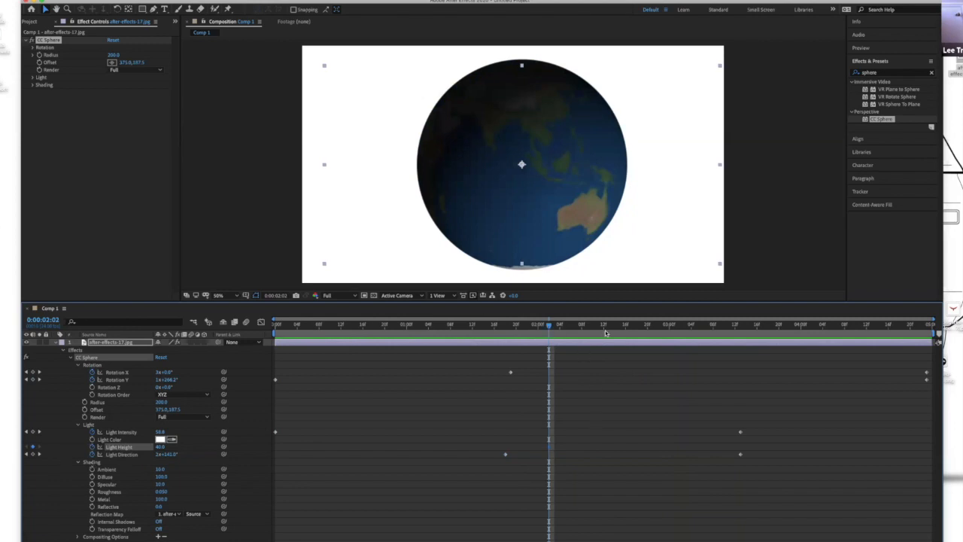
key("space")
key("space")
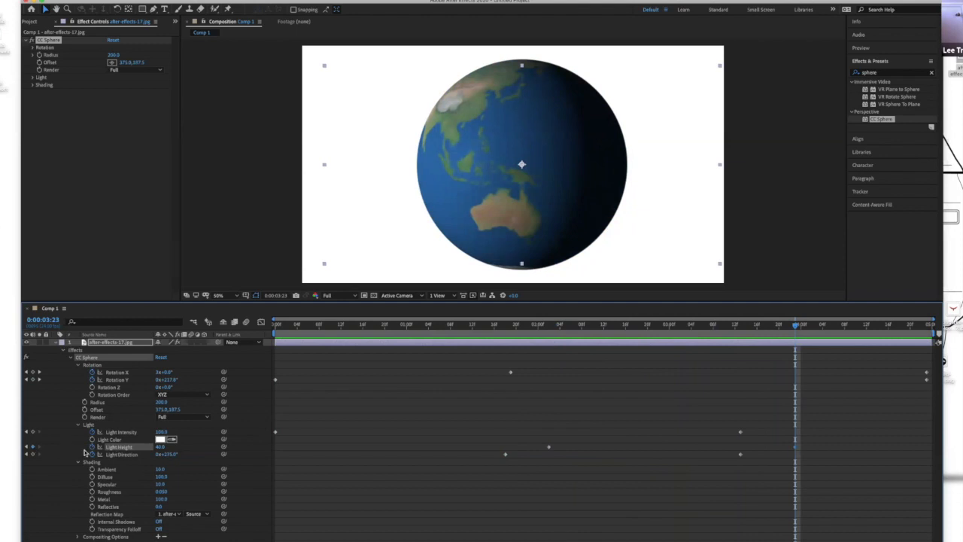
left_click(160, 448)
key("Return")
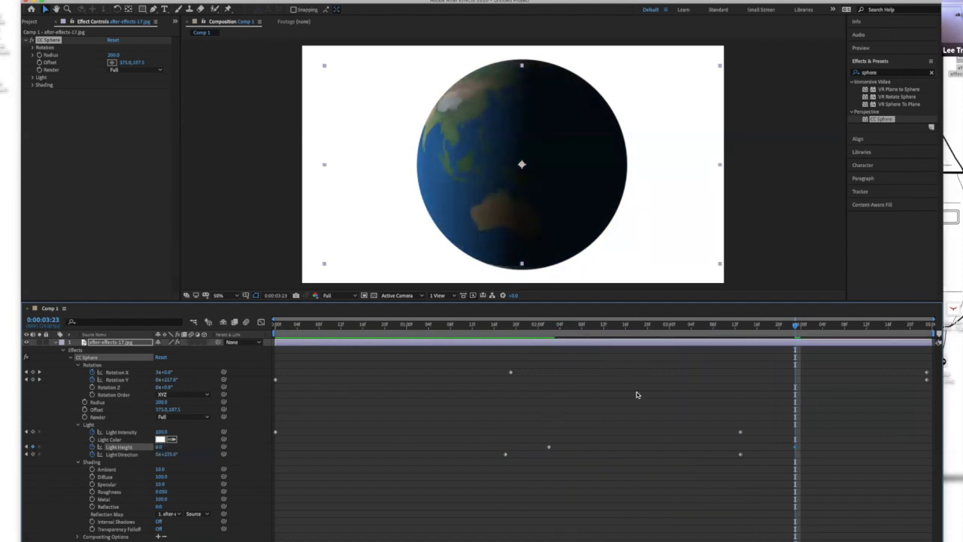
Preview the Light Height animation from the start and scrub through the timeline
left_click_drag(587, 326, 245, 320)
key("space")
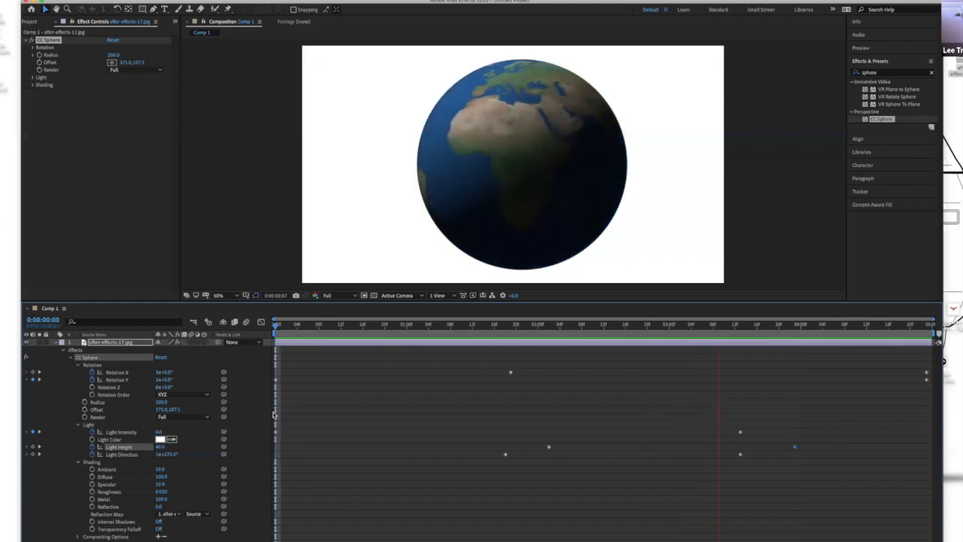
left_click_drag(426, 318, 593, 320)
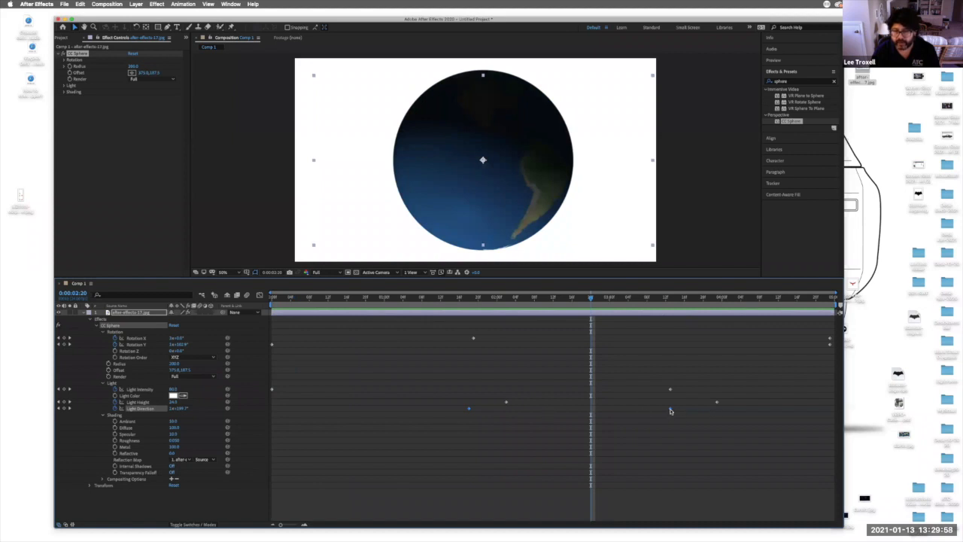
Move the Light Direction keyframes to about 0:00:02:11 and 0:00:04:06, and the second Light Intensity keyframe to about 0:00:03:17
left_click_drag(672, 410, 778, 410)
left_click_drag(578, 411, 549, 408)
left_click_drag(670, 389, 692, 392)
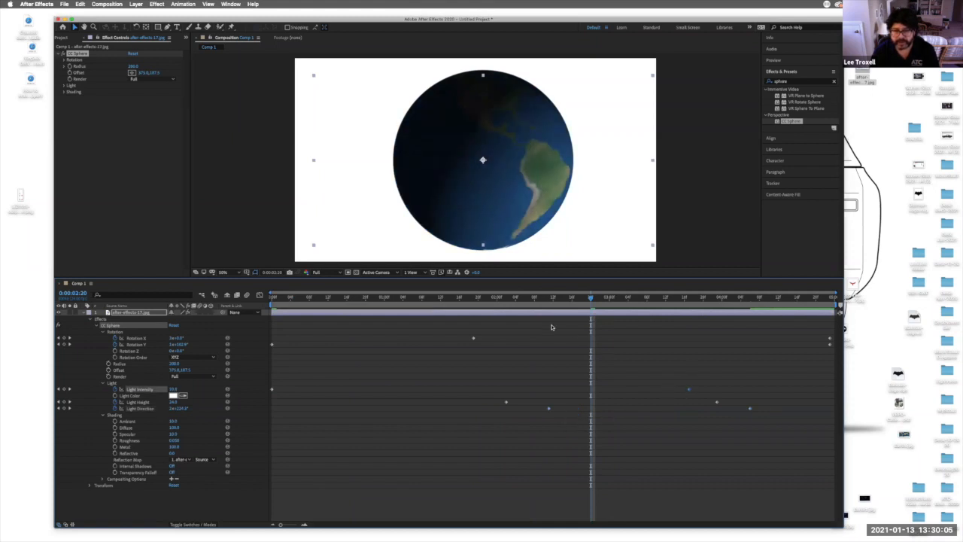
Move the last Rotation X keyframe to about 0:00:04:07 and preview the animation
left_click_drag(831, 338, 754, 338)
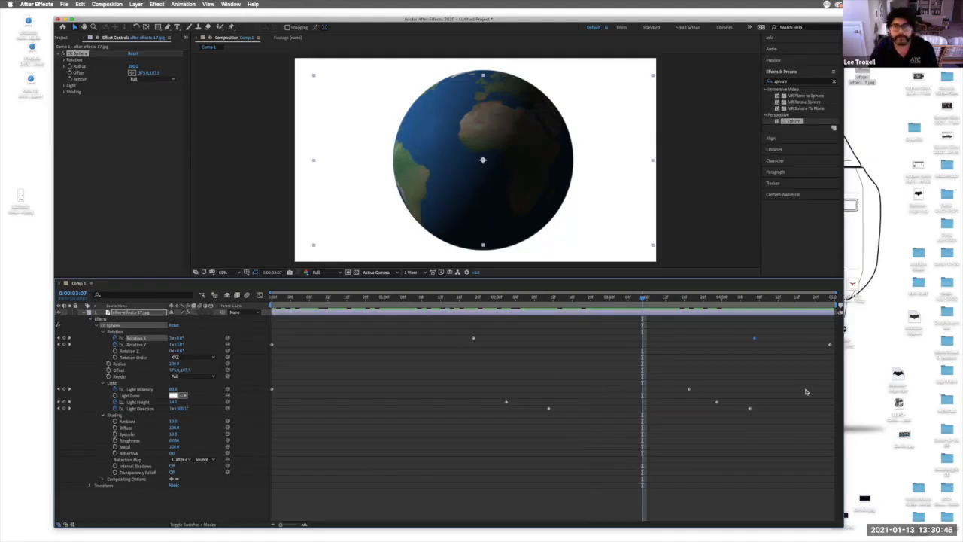
key("space")
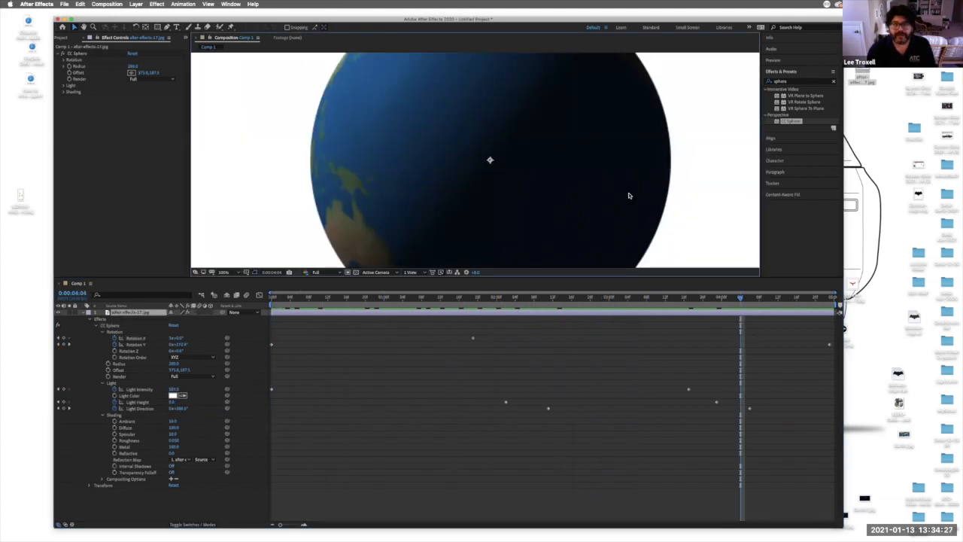
Delete the world map layer from the composition and bring in Batman-Logo.eps from the desktop
key("Delete")
left_click(883, 200)
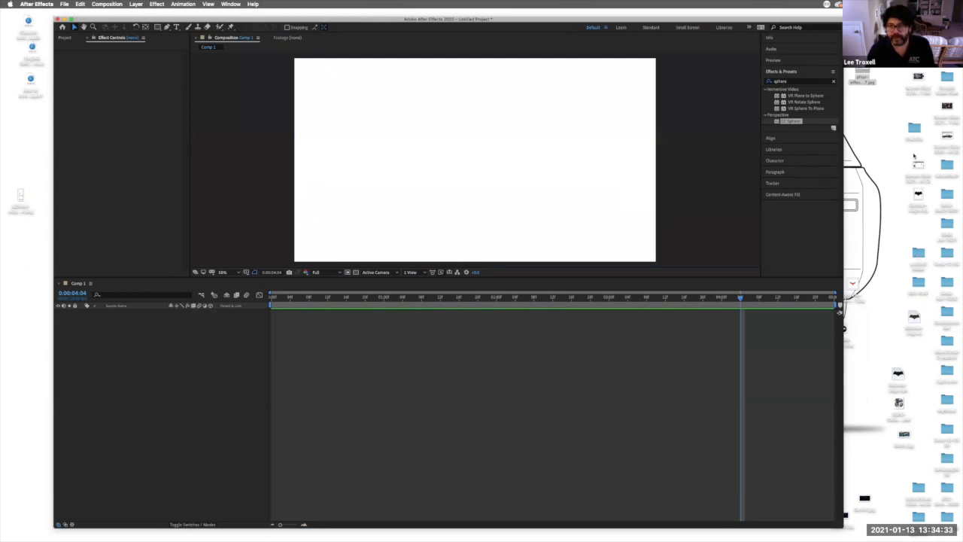
left_click_drag(898, 374, 419, 176)
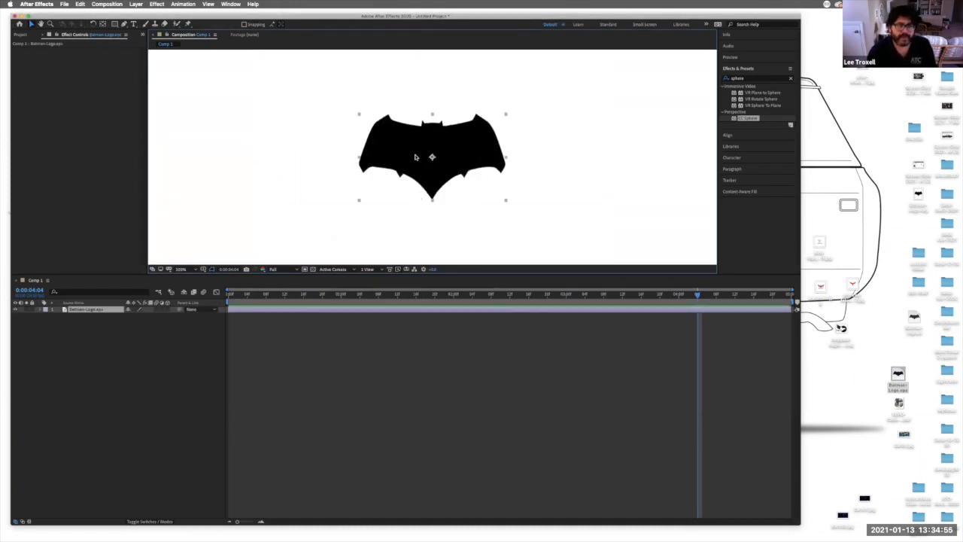
Expand the logo layer's Transform properties and keyframe Scale at 100% on the first frame
left_click_drag(696, 298, 215, 286)
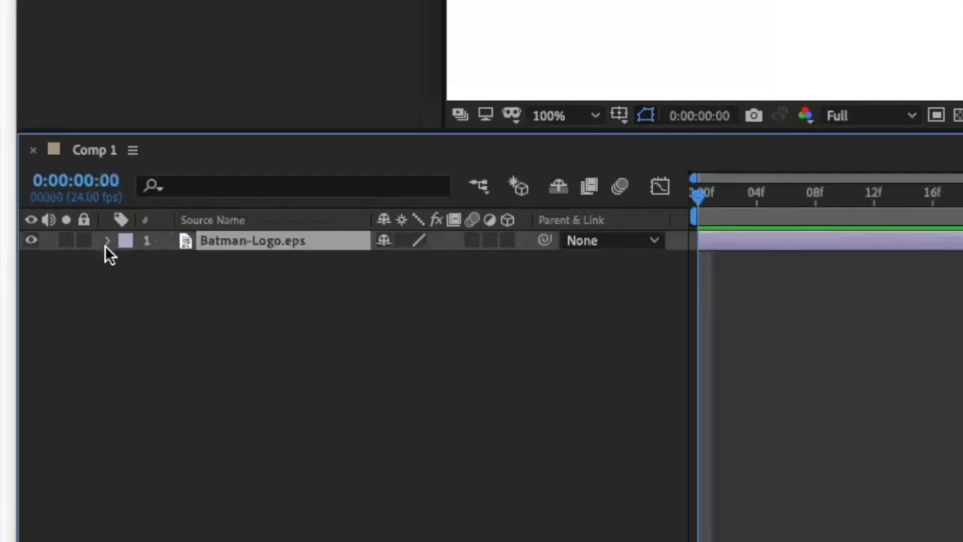
left_click(108, 241)
left_click(128, 264)
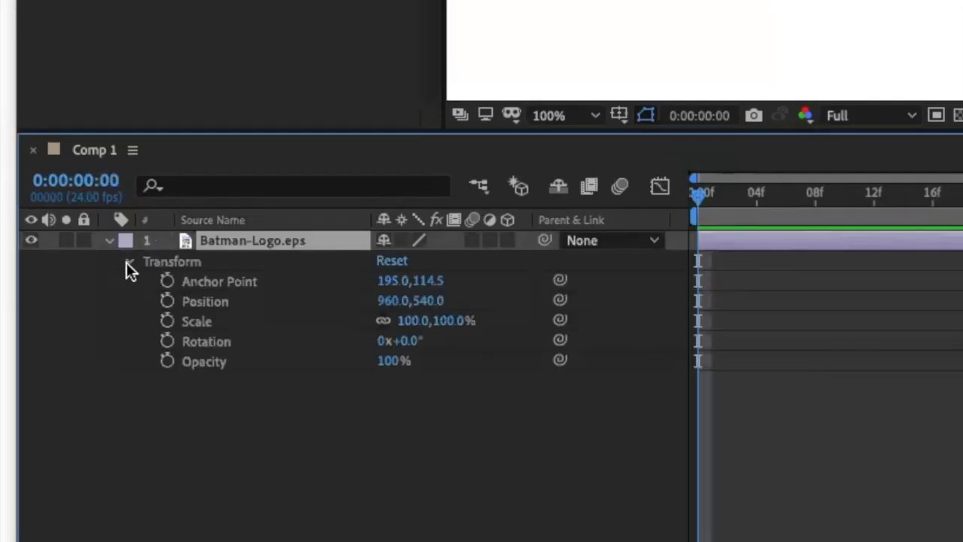
left_click(167, 322)
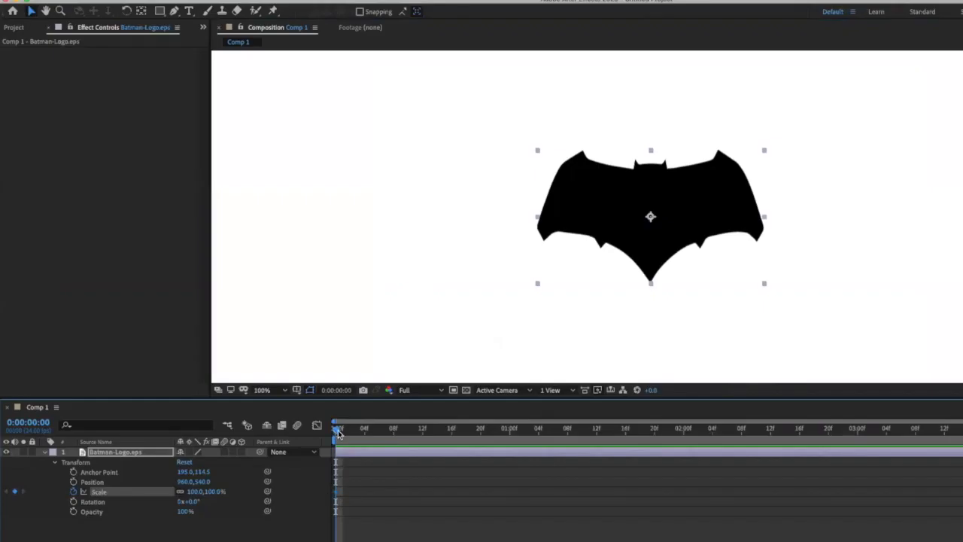
Enlarge the logo to more than twice its size at 0:00:03:12 and preview the scale animation
left_click_drag(338, 434, 943, 462)
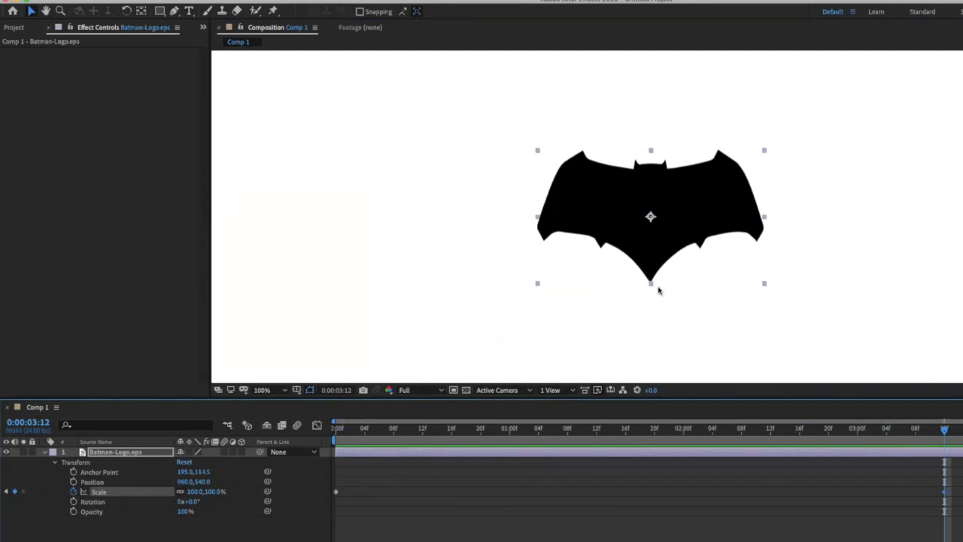
left_click_drag(651, 286, 640, 376)
key("space")
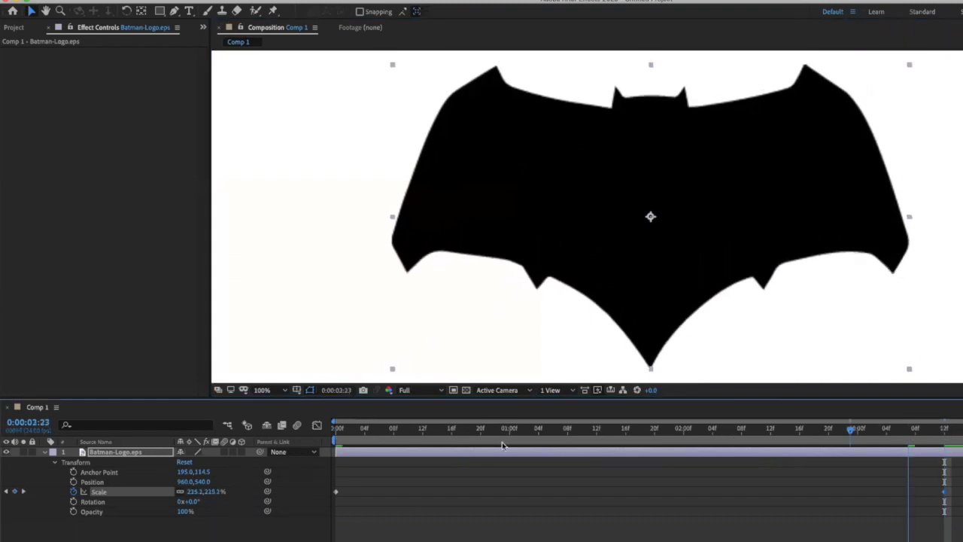
key("space")
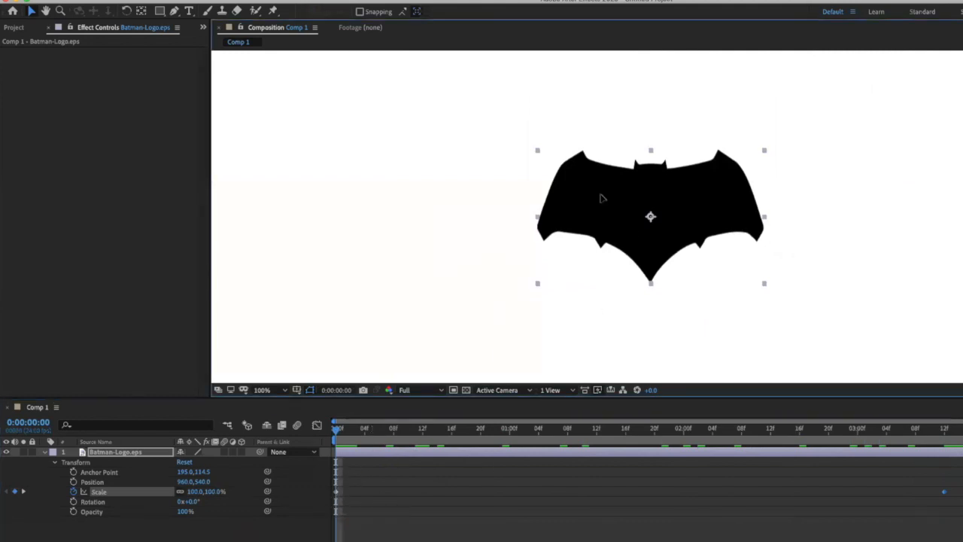
Place five Puppet pins on the bat logo: at the upper and lower tips of both wings and near the bottom point
left_click(273, 10)
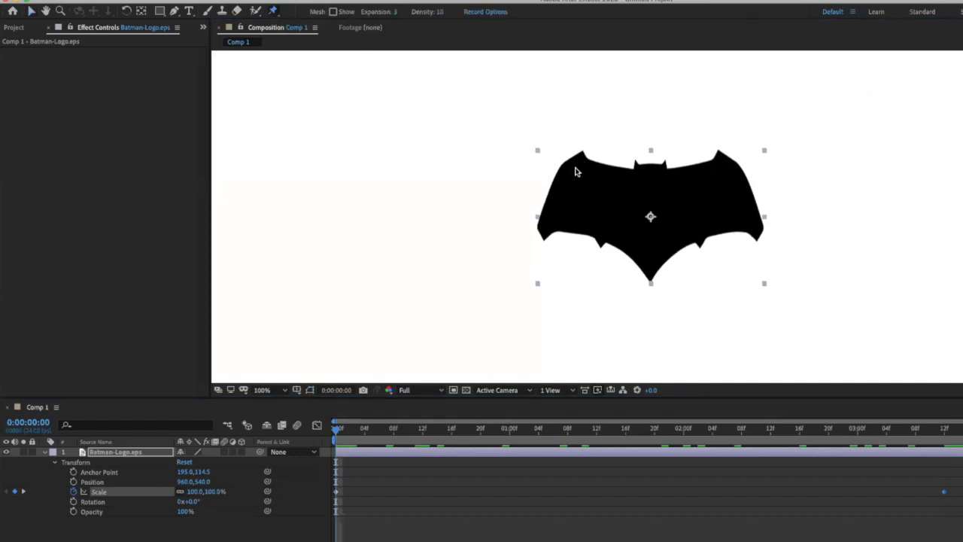
left_click(576, 167)
left_click(559, 214)
left_click(749, 221)
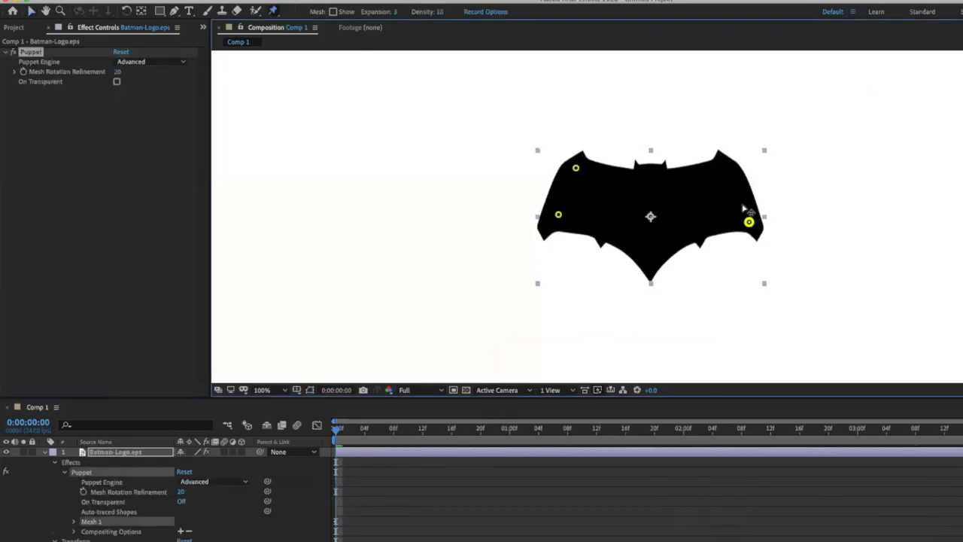
left_click(721, 162)
left_click(649, 257)
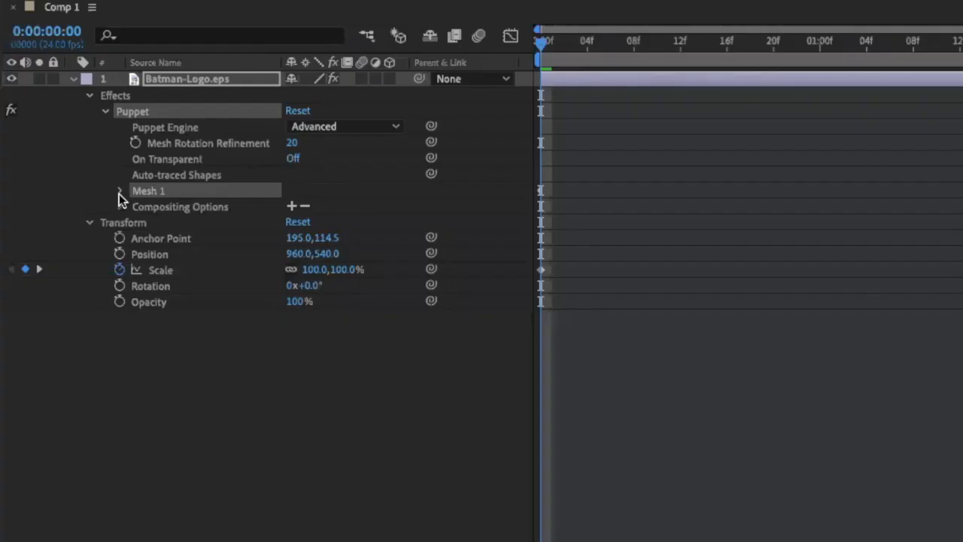
Expand the Puppet effect's Mesh 1 and Deform groups to show the Position properties of all five Puppet pins
left_click(104, 112)
left_click(105, 112)
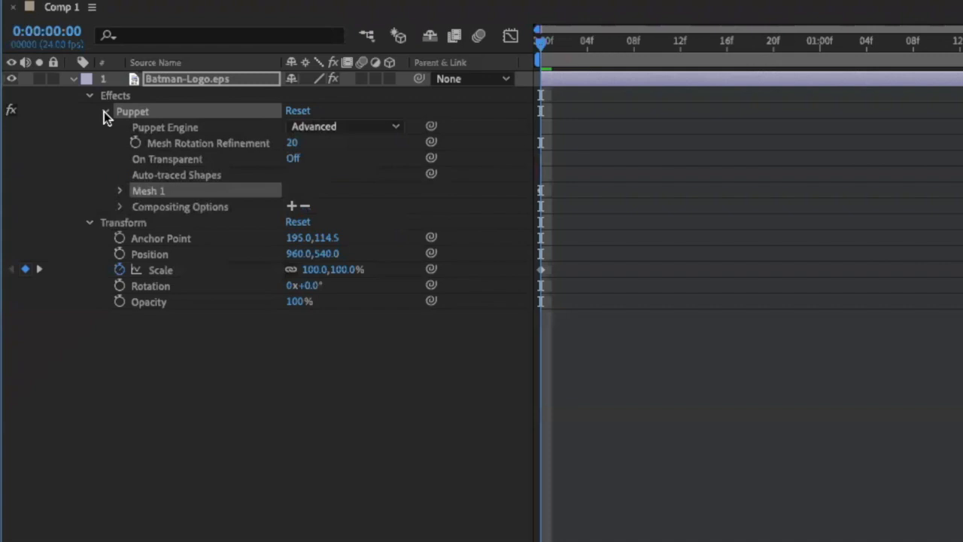
left_click(119, 192)
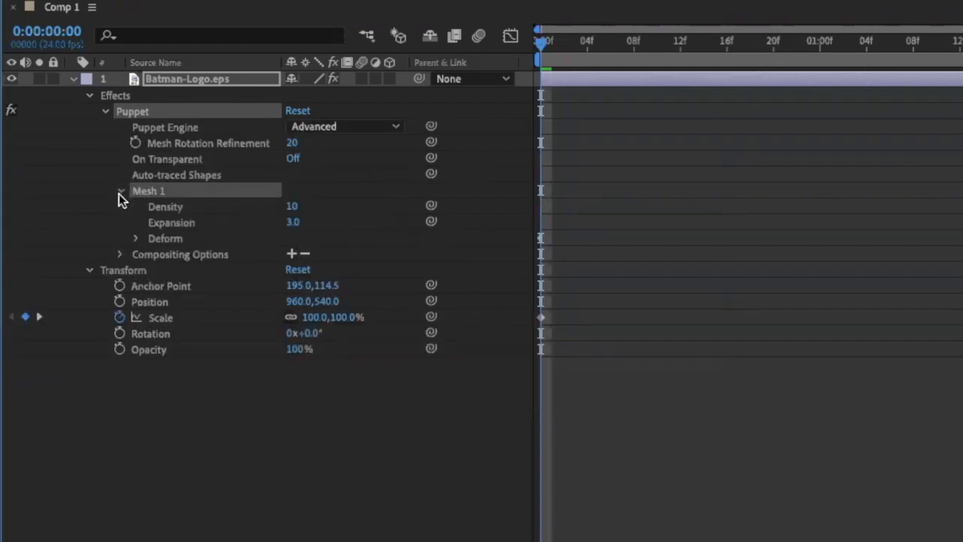
left_click(137, 240)
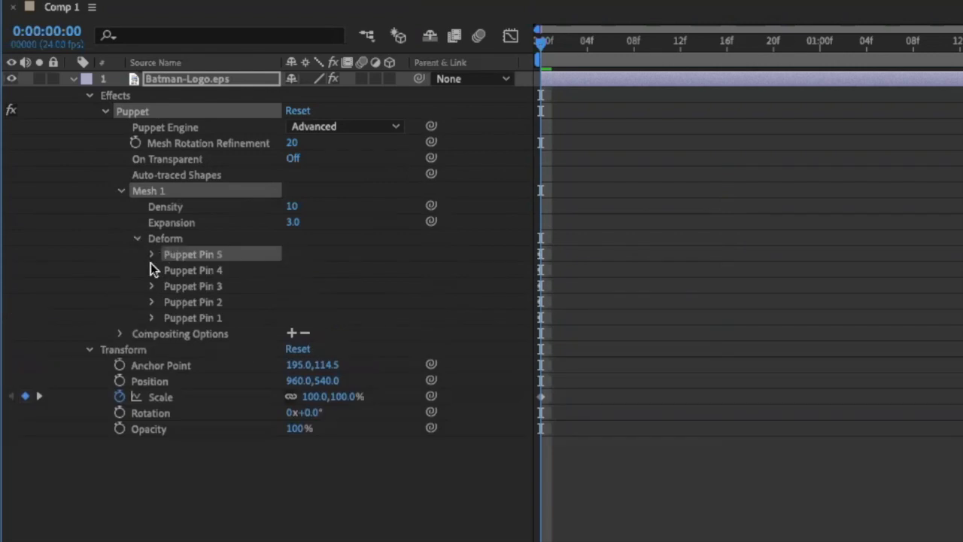
left_click(151, 256)
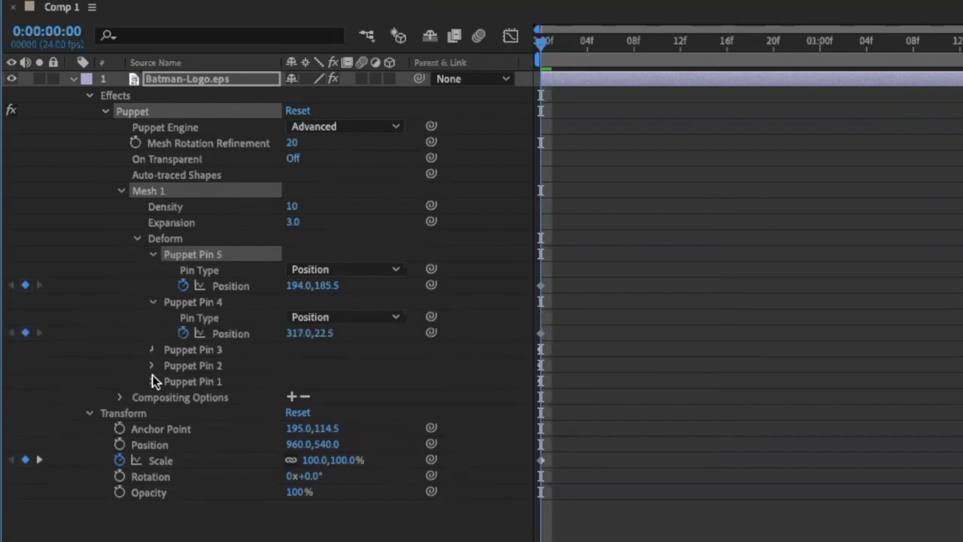
left_click(152, 397)
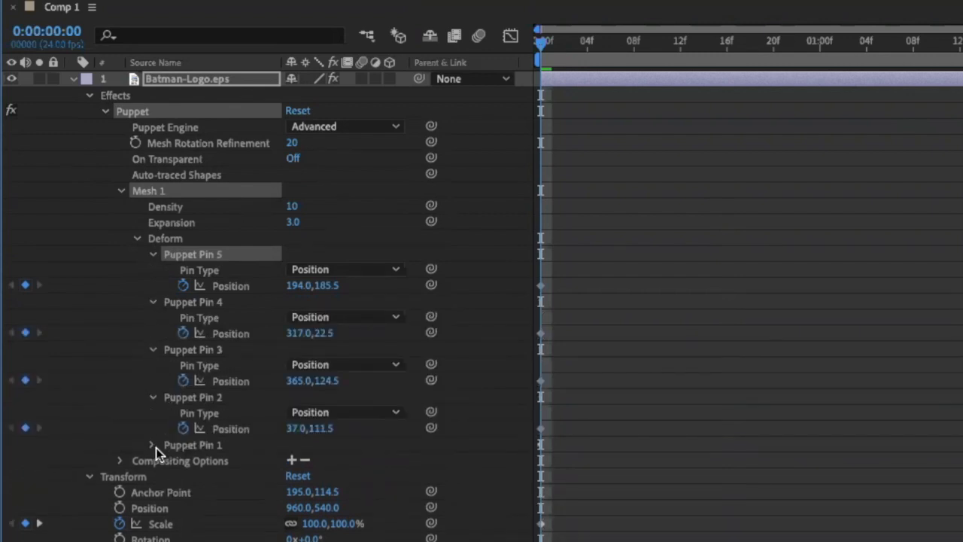
left_click(153, 445)
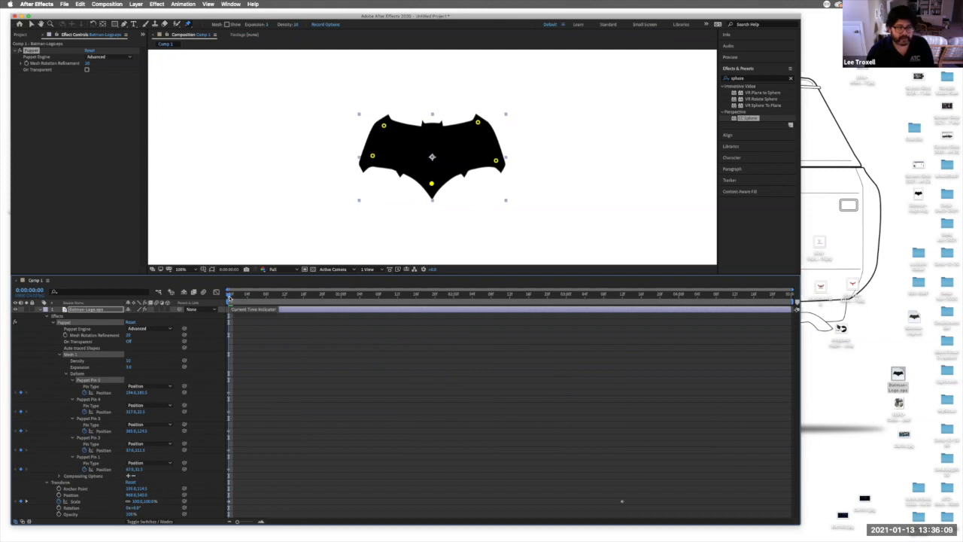
Add Position keyframes for all five Puppet pins at 0:00:03:12
left_click_drag(230, 296, 359, 296)
left_click_drag(521, 310, 622, 311)
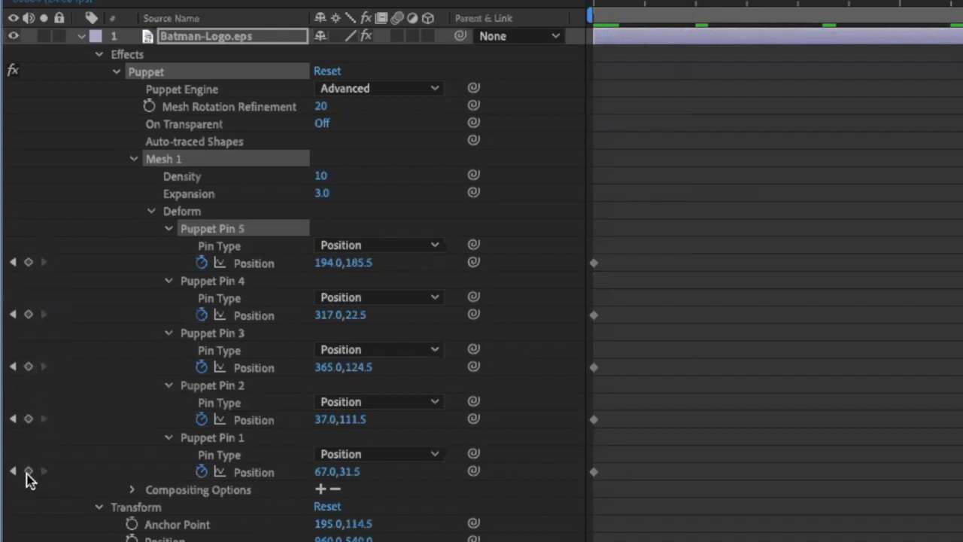
left_click(28, 472)
left_click(27, 418)
left_click(28, 366)
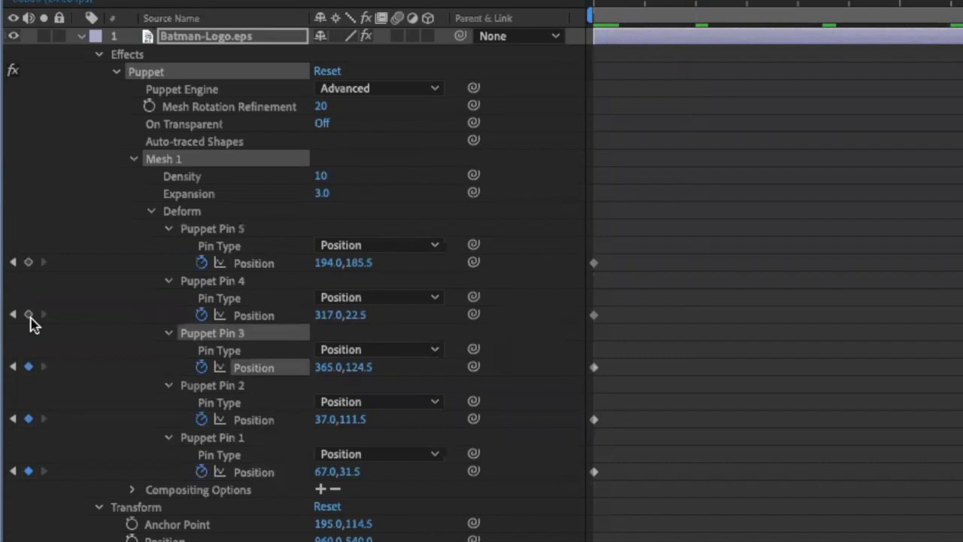
left_click(28, 314)
left_click(28, 264)
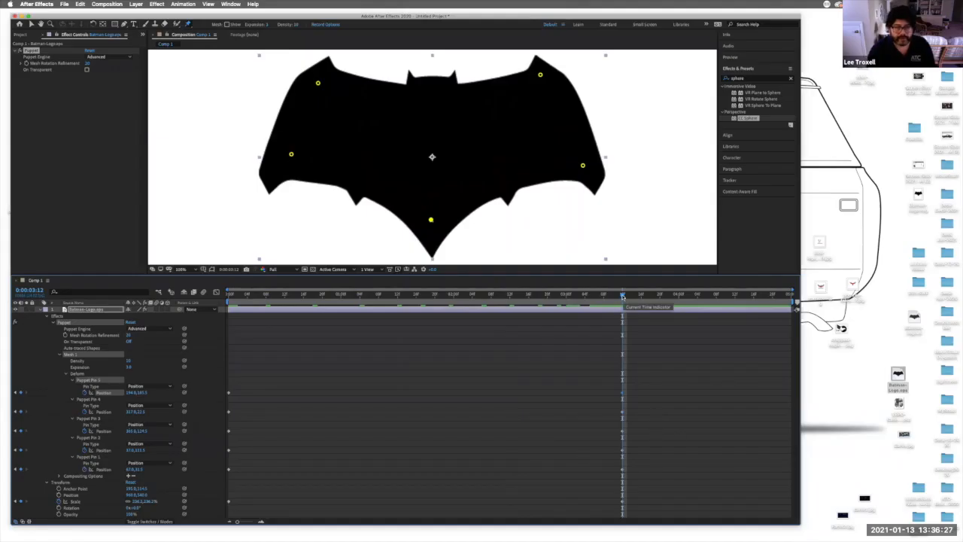
On the first frame, fold the bat by moving the four wing pins inward and the bottom pin up to the logo's centre
left_click_drag(621, 296, 207, 303)
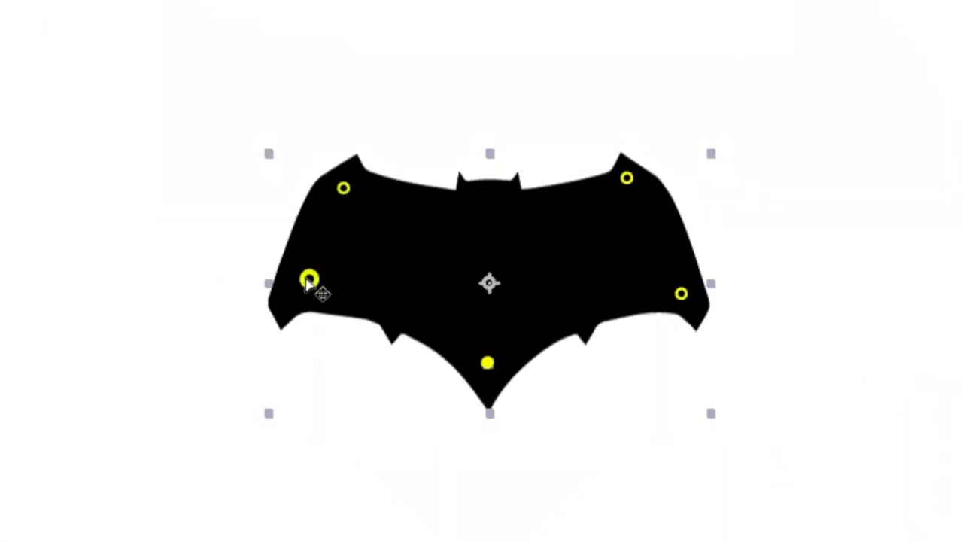
left_click_drag(309, 279, 343, 280)
left_click_drag(343, 188, 392, 231)
left_click_drag(343, 280, 393, 285)
left_click_drag(485, 365, 490, 290)
left_click_drag(682, 295, 593, 292)
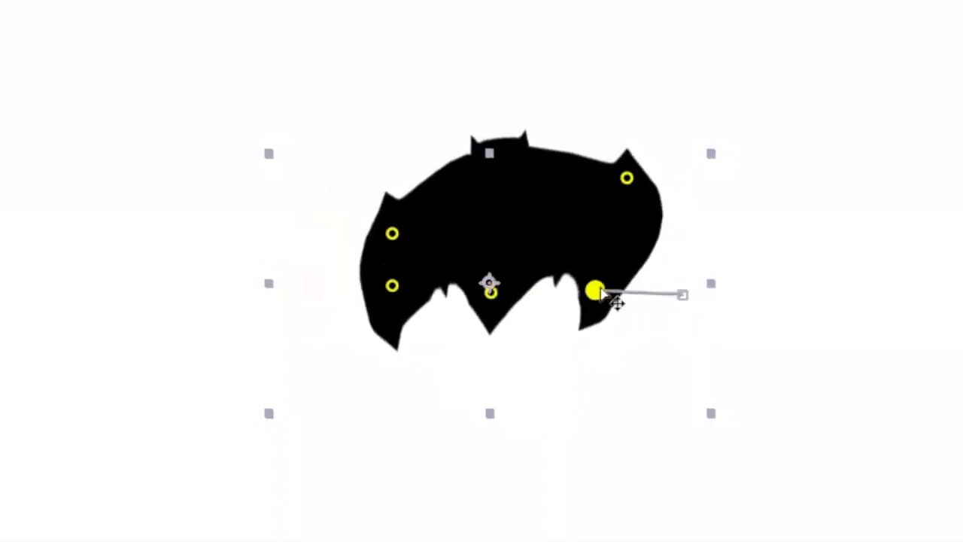
left_click_drag(627, 179, 597, 236)
mouse_move(598, 290)
left_mouse_down()
mouse_move(588, 310)
mouse_move(586, 294)
left_mouse_up()
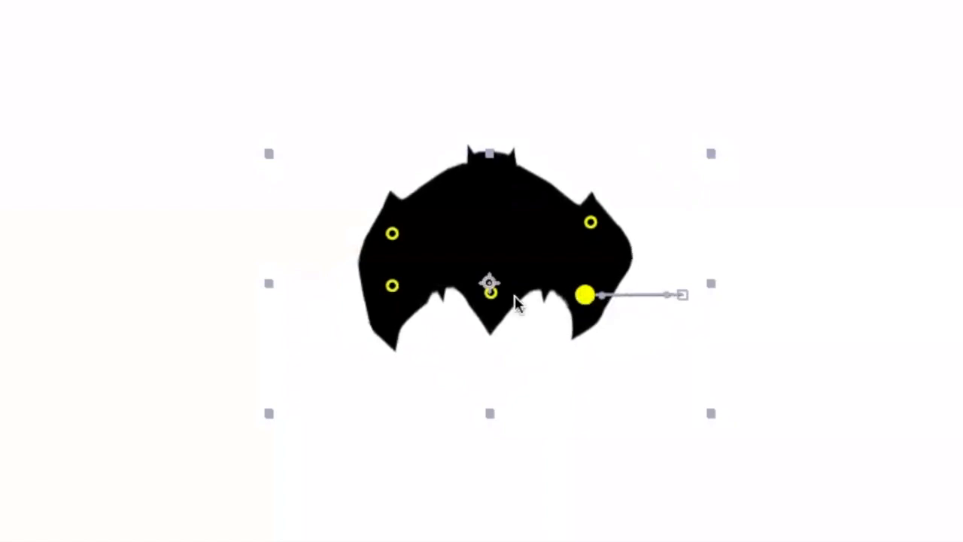
left_click_drag(491, 292, 489, 267)
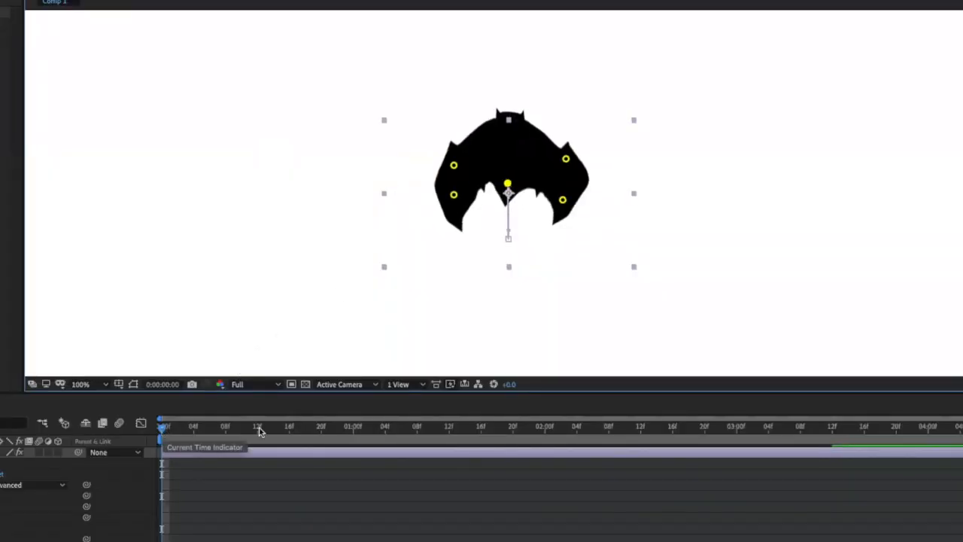
left_click_drag(509, 184, 512, 189)
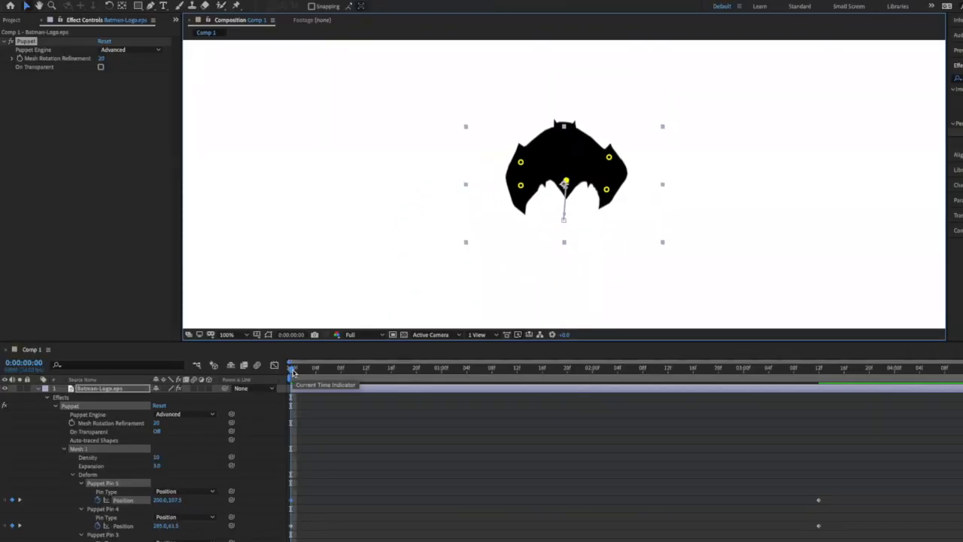
Scrub through the composition and back to the first frame to review the wings unfolding
left_click_drag(163, 431, 723, 500)
left_click_drag(731, 426, 414, 413)
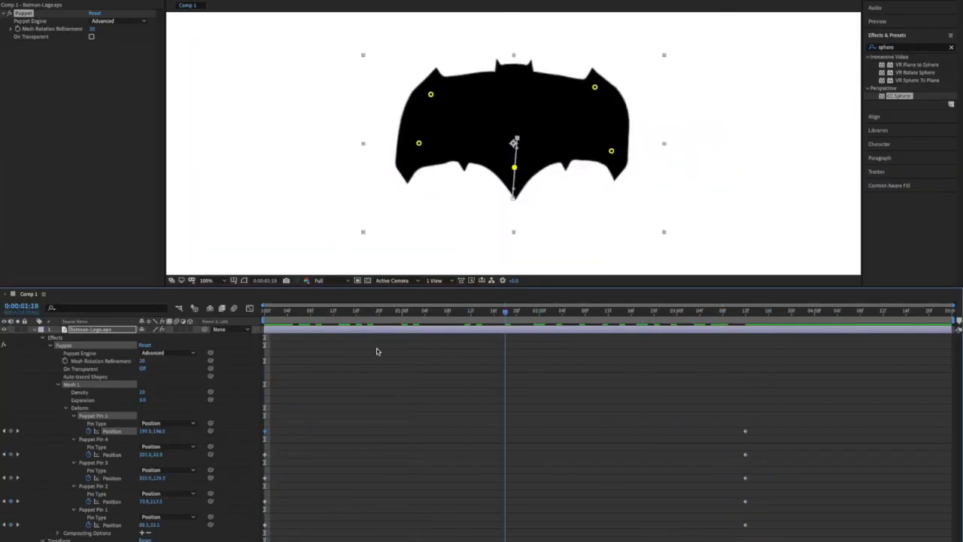
left_click_drag(377, 352, 260, 348)
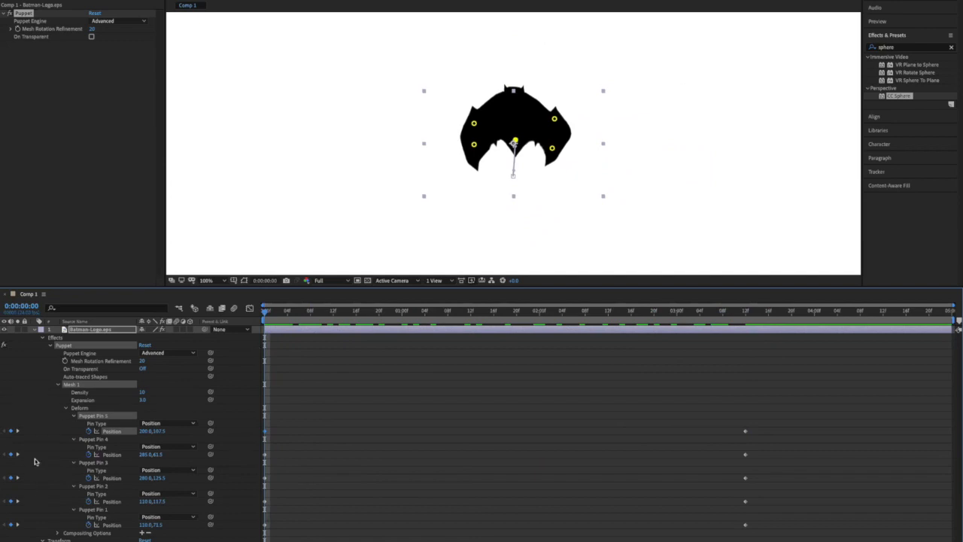
Add Position keyframes for all five Puppet pins at 0:00:03:03
left_click_drag(264, 313, 408, 380)
left_click_drag(542, 386, 696, 380)
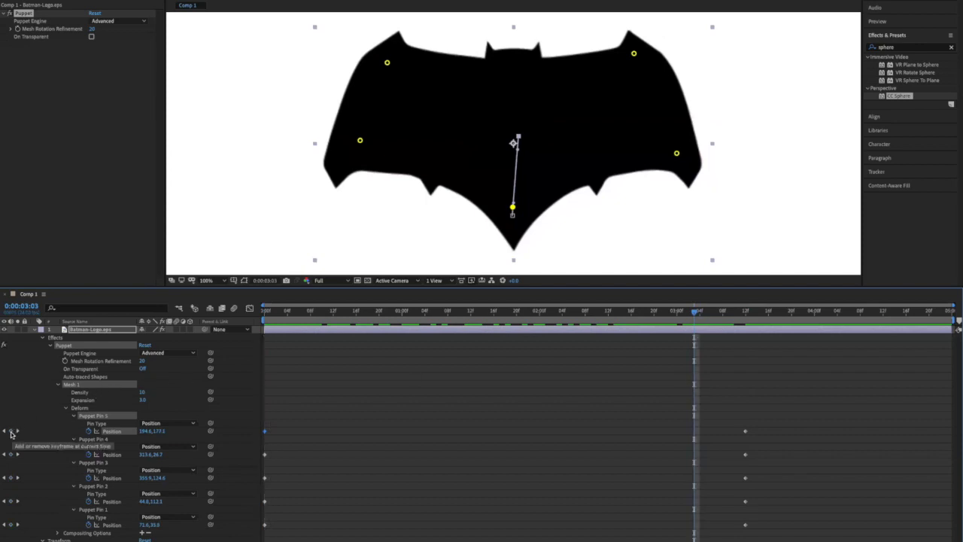
left_click(11, 454)
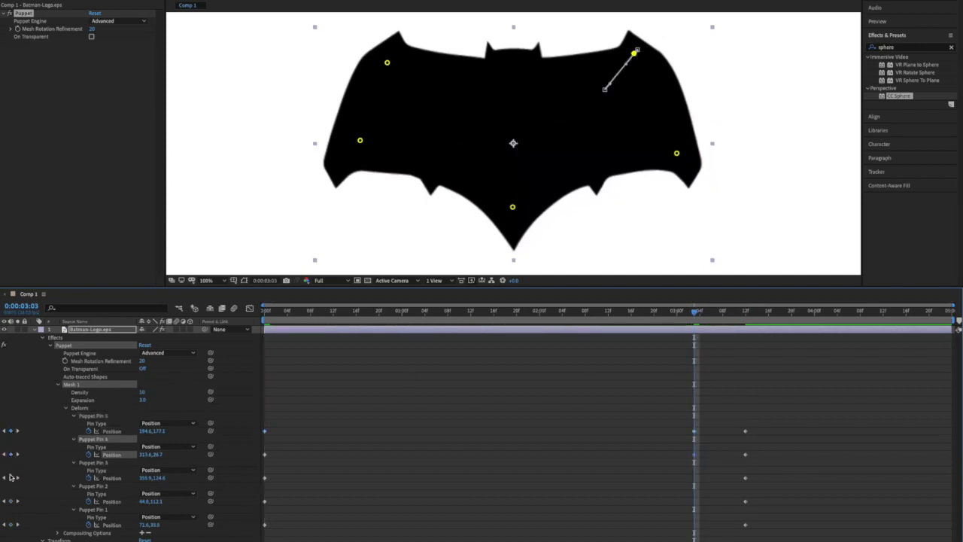
left_click(11, 477)
left_click(11, 501)
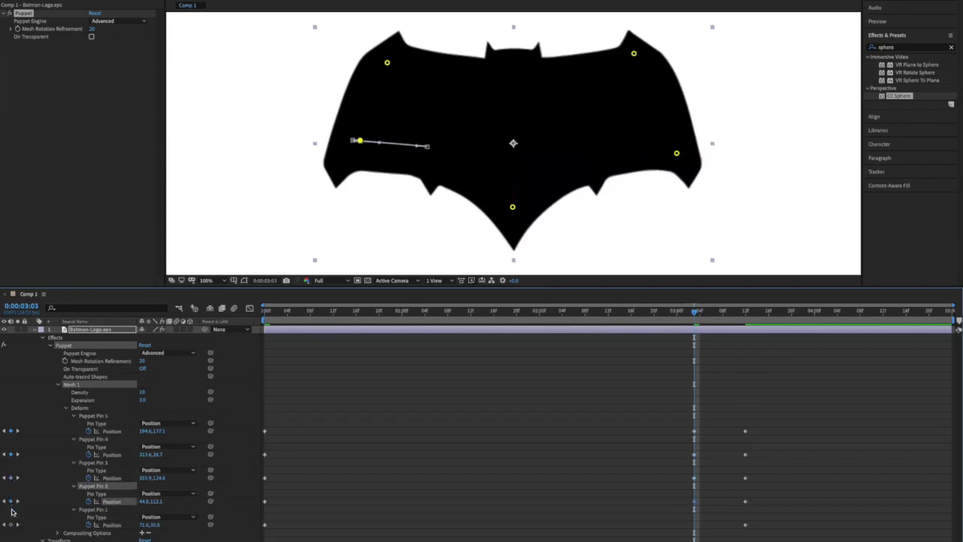
left_click(10, 524)
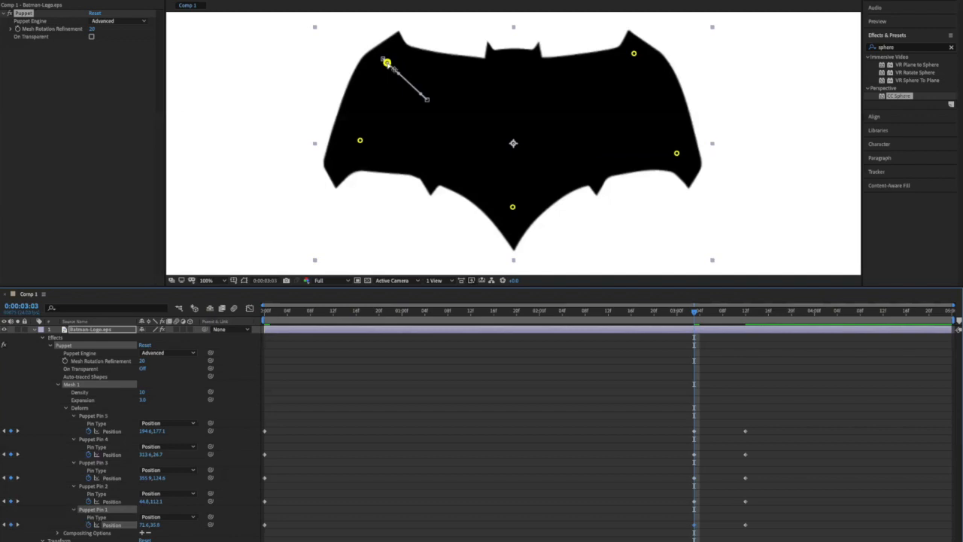
Stretch the bat at 0:00:03:03 by moving the four wing pins slightly outward and the bottom pin slightly down
left_click_drag(387, 63, 363, 50)
left_click_drag(360, 141, 338, 141)
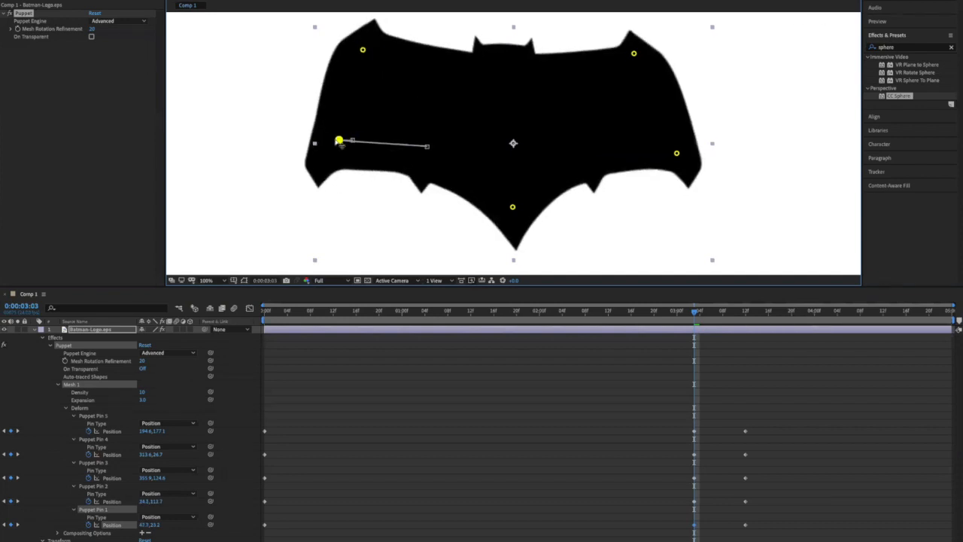
left_click_drag(515, 210, 515, 228)
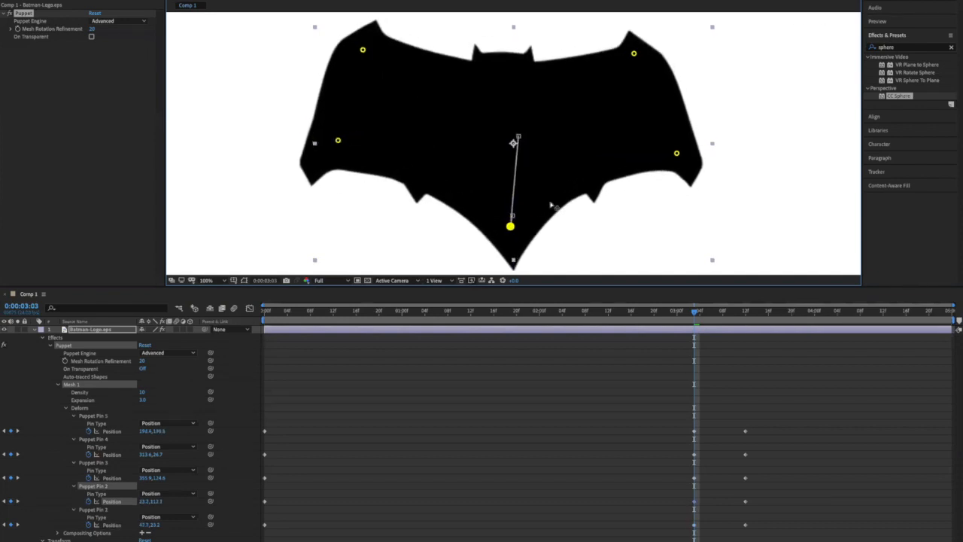
left_click_drag(686, 157, 702, 154)
left_click_drag(636, 56, 665, 50)
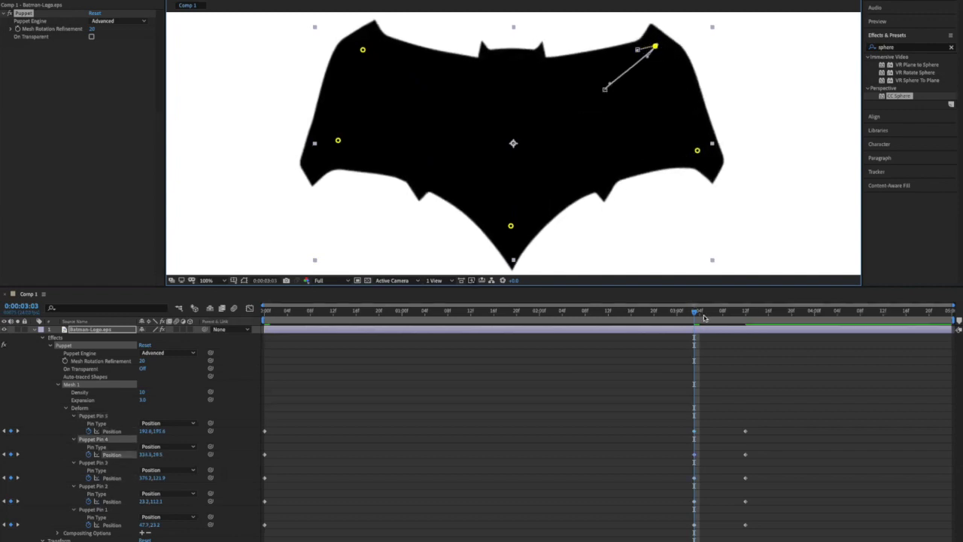
Return to the first frame and play back the animation to check the wing stretch
left_click_drag(696, 311, 265, 311)
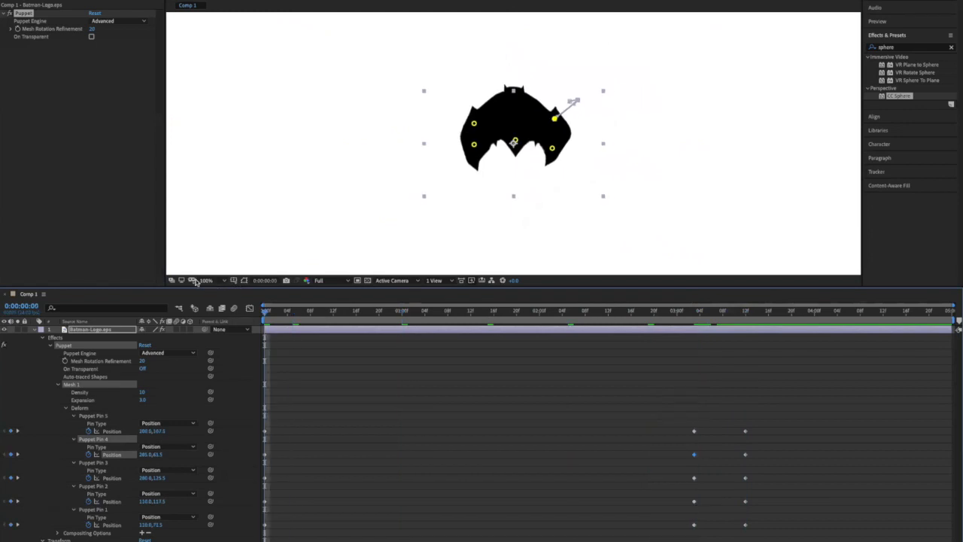
key("space")
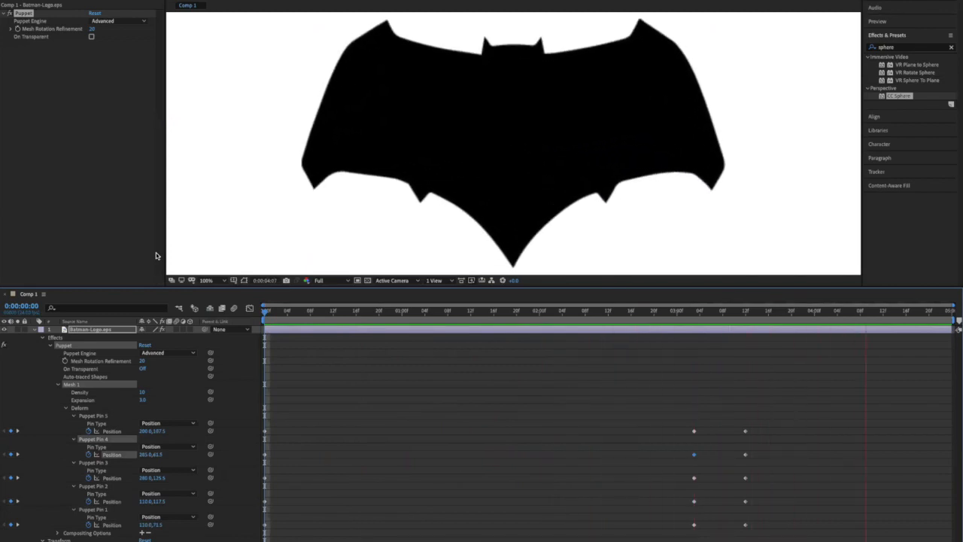
key("space")
key("space")
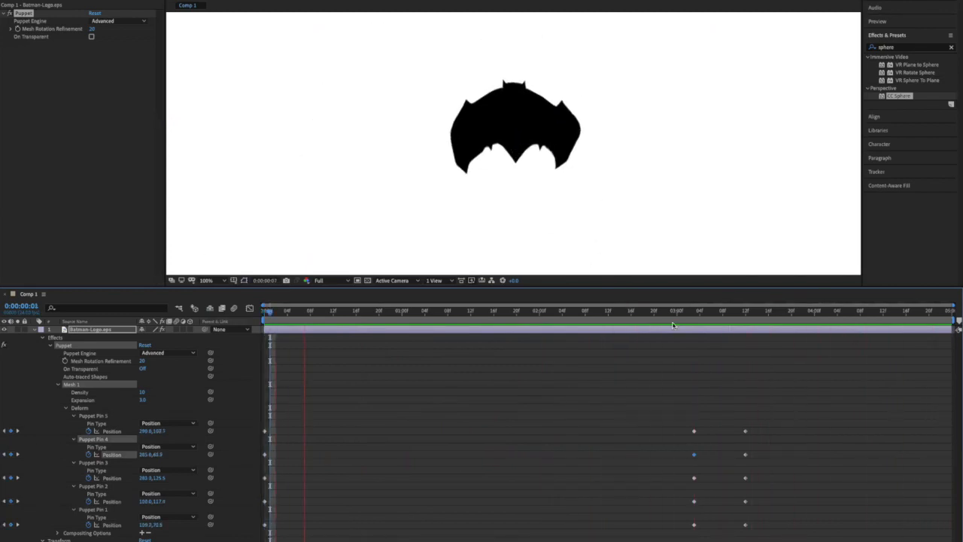
key("space")
Move the final Position keyframes of all five Puppet pins from 0:00:03:12 to about 0:00:04:02
left_click_drag(312, 313, 711, 343)
left_click(745, 433)
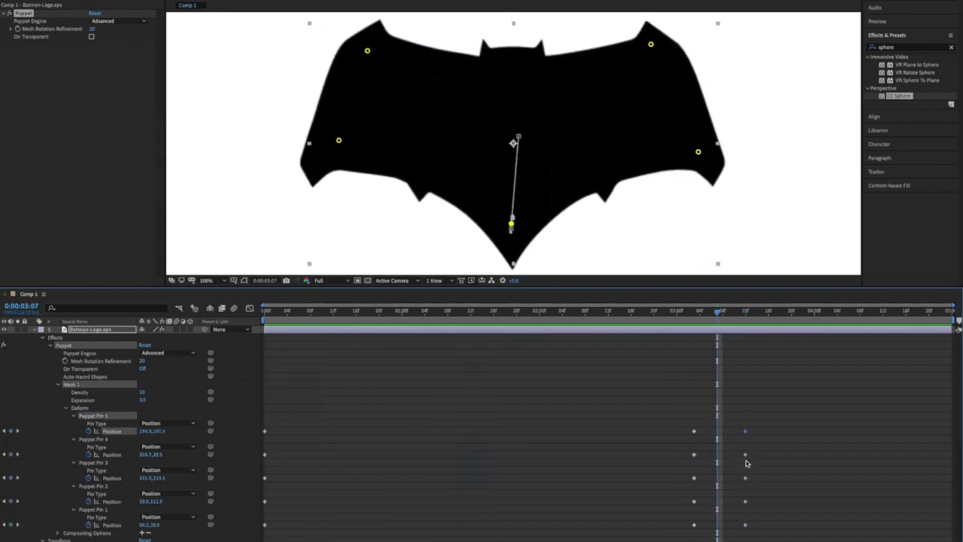
left_click(746, 456, "shift")
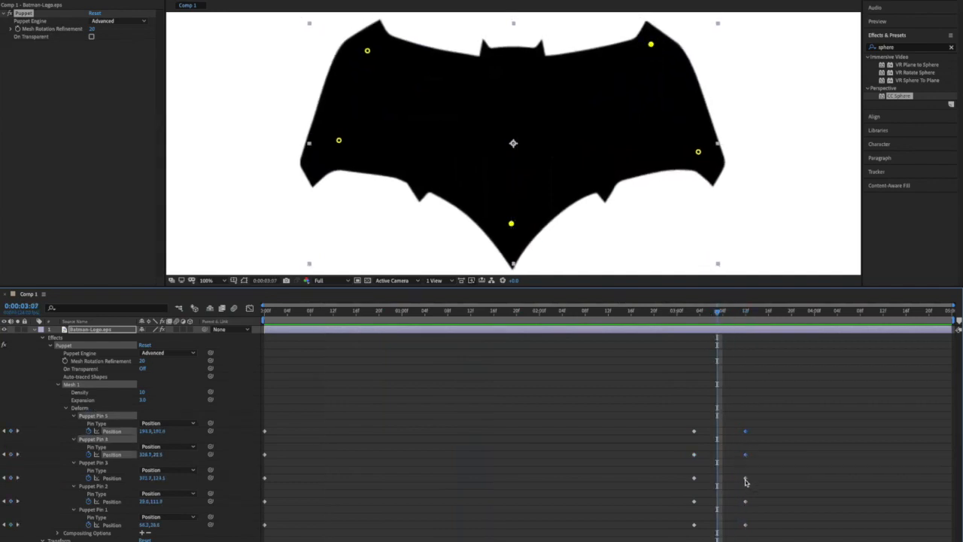
left_click(745, 478, "shift")
left_click(745, 501, "shift")
left_click(745, 525, "shift")
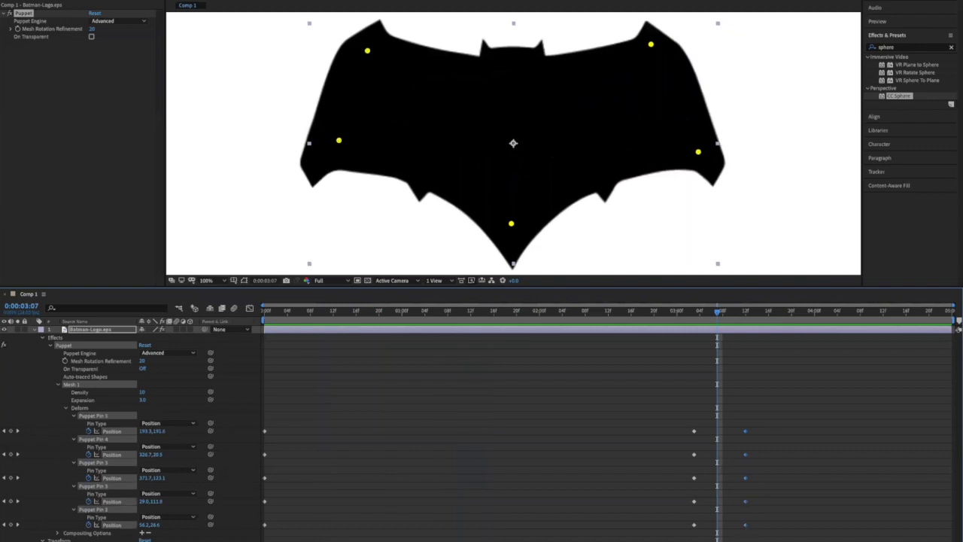
left_click_drag(747, 458, 826, 457)
Exaggerate the stretch at 0:00:03:03 by pulling the four wing pins further outward and the bottom pin further down
left_click_drag(721, 313, 696, 335)
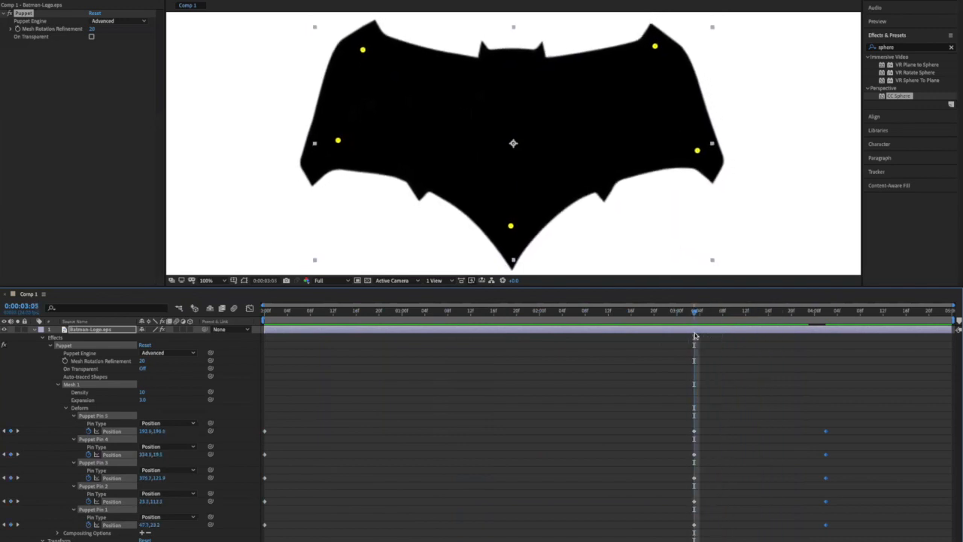
left_click(694, 433)
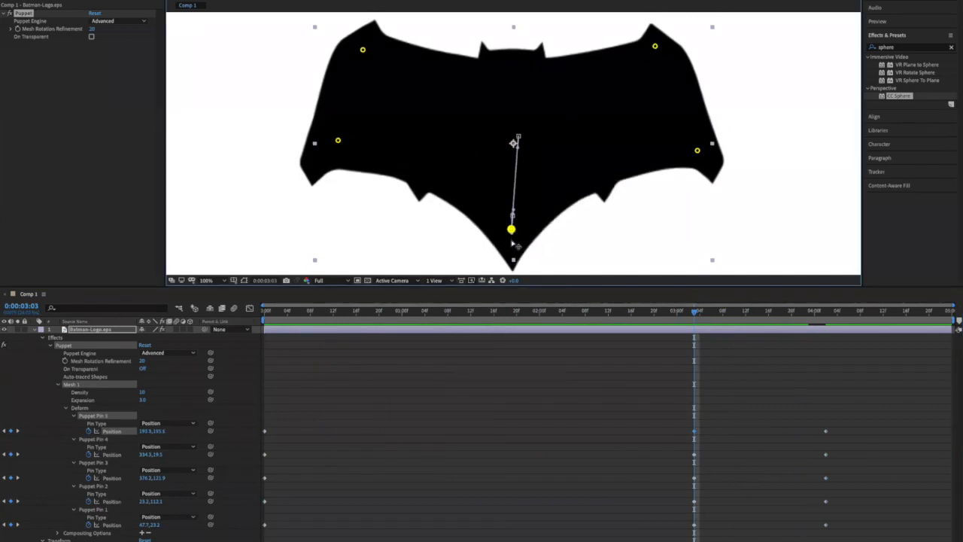
left_click_drag(518, 234, 518, 259)
left_click_drag(341, 143, 309, 138)
left_click_drag(361, 50, 315, 35)
left_click_drag(655, 46, 694, 39)
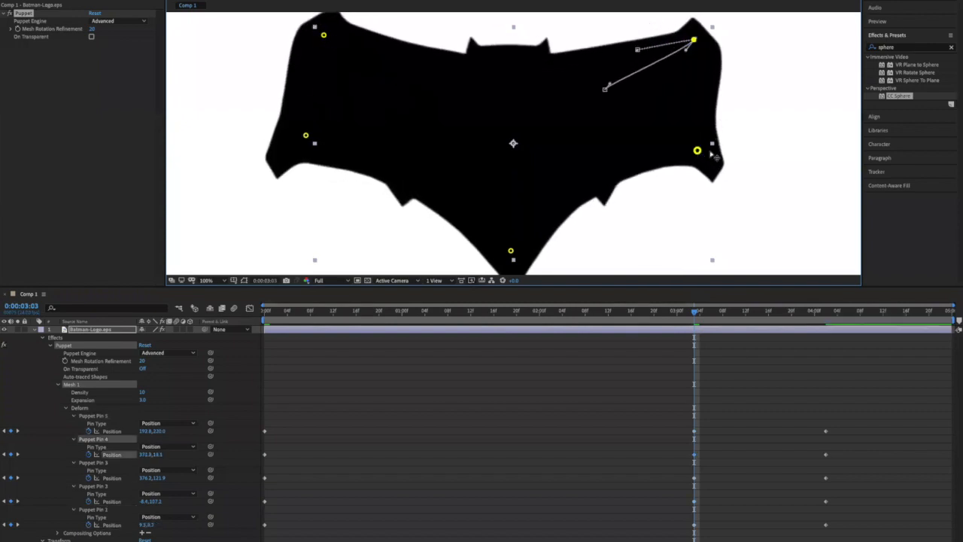
left_click_drag(698, 150, 732, 153)
Play the animation from the first frame to check the exaggerated stretch and settle
left_click_drag(695, 316, 333, 311)
key("Home")
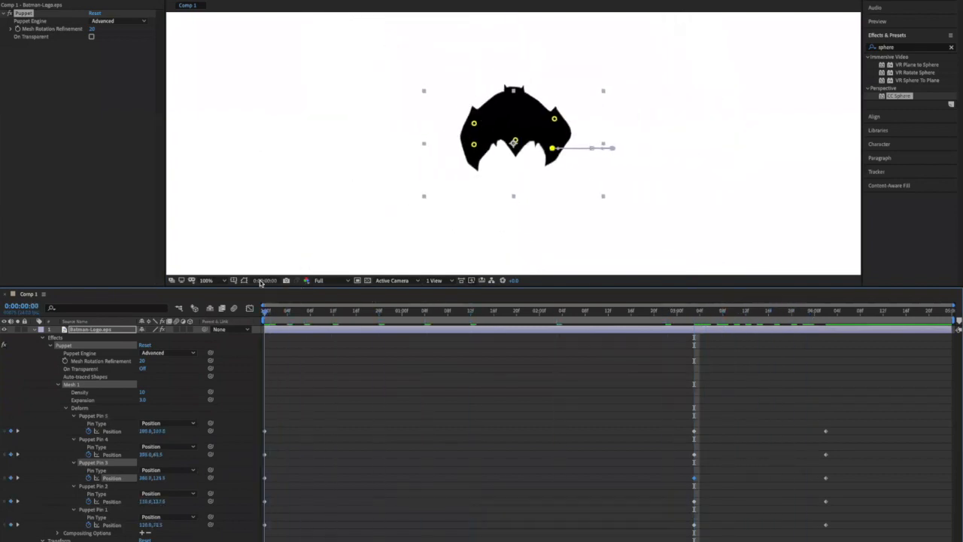
key("space")
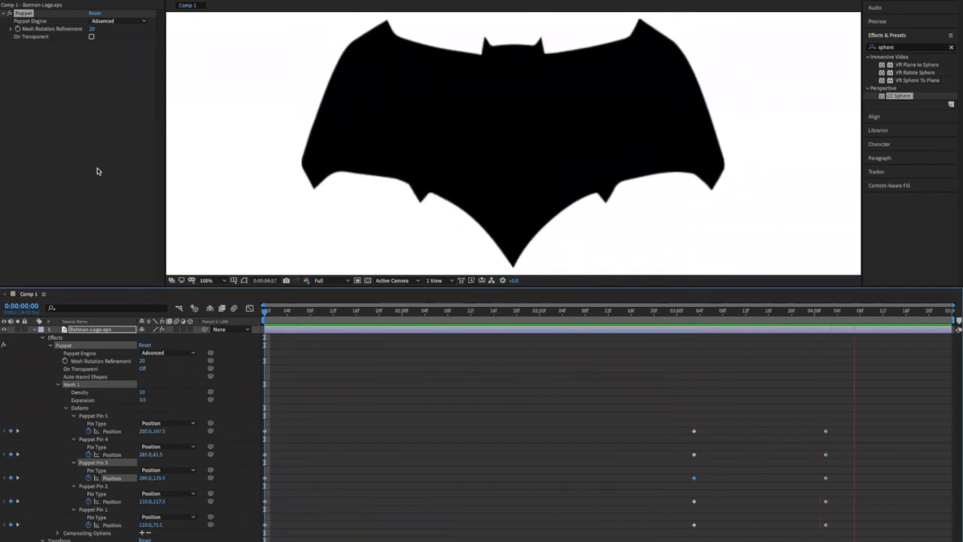
key("space")
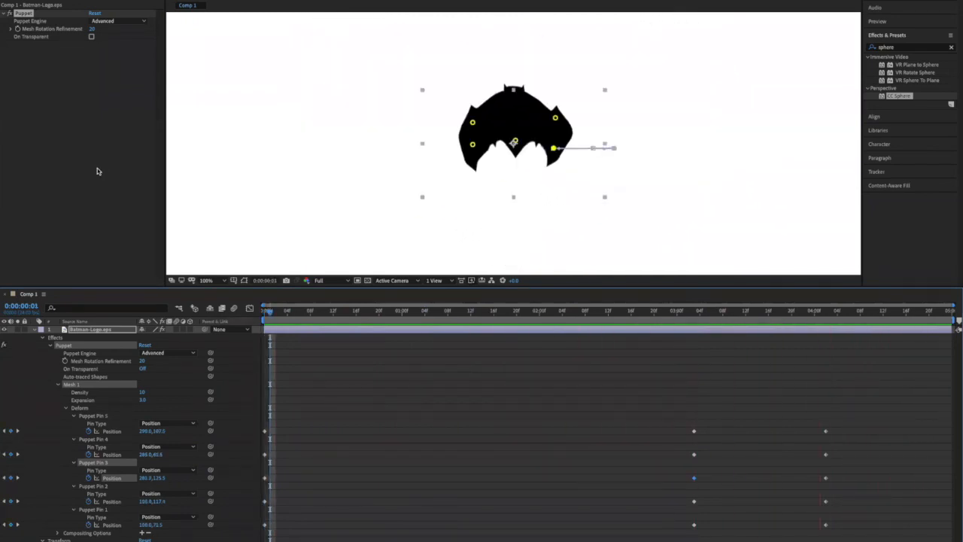
Play the bat logo animation again and stop it at 0:00:04:15
key("space")
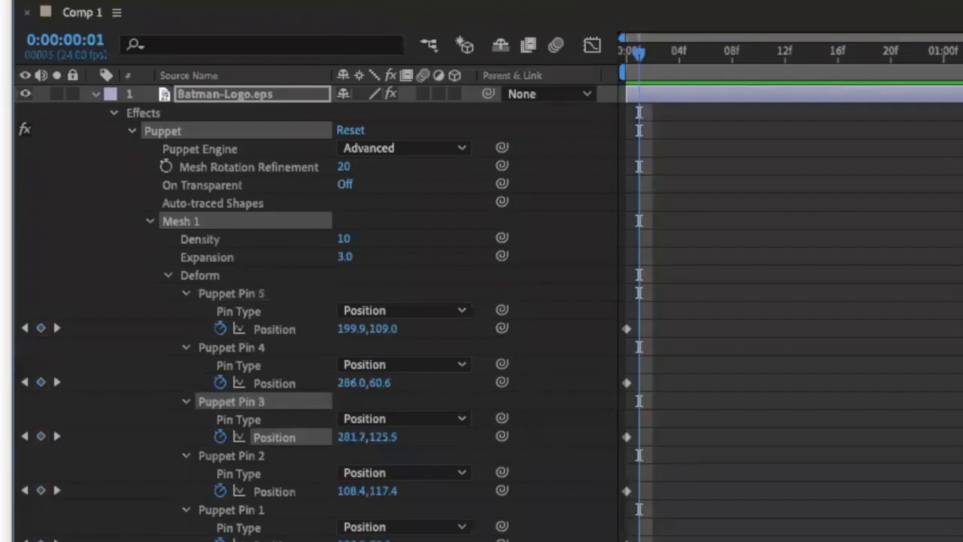
key("space")
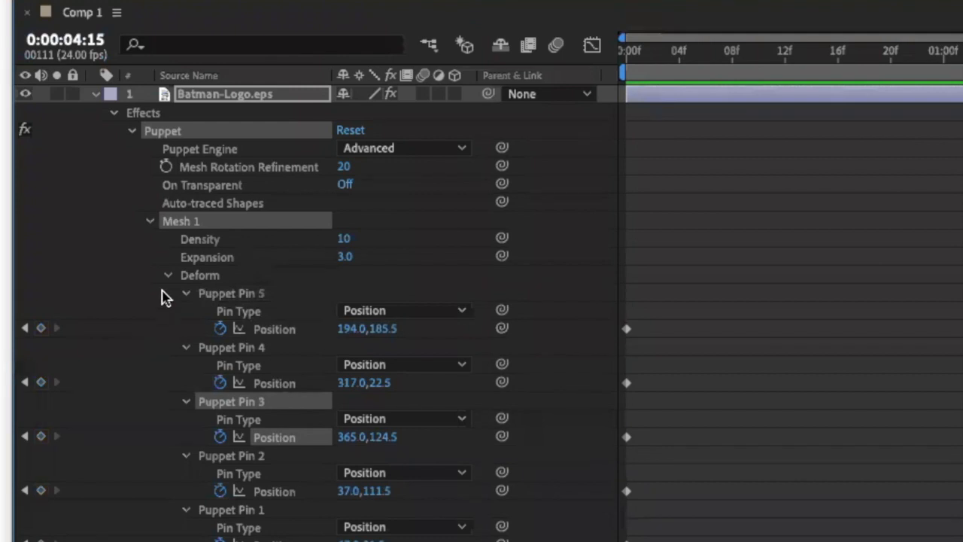
Examine how the Effects, Puppet, Mesh 1 and Deform groups nest by collapsing and re-expanding each one on the bat logo layer
left_click(121, 121)
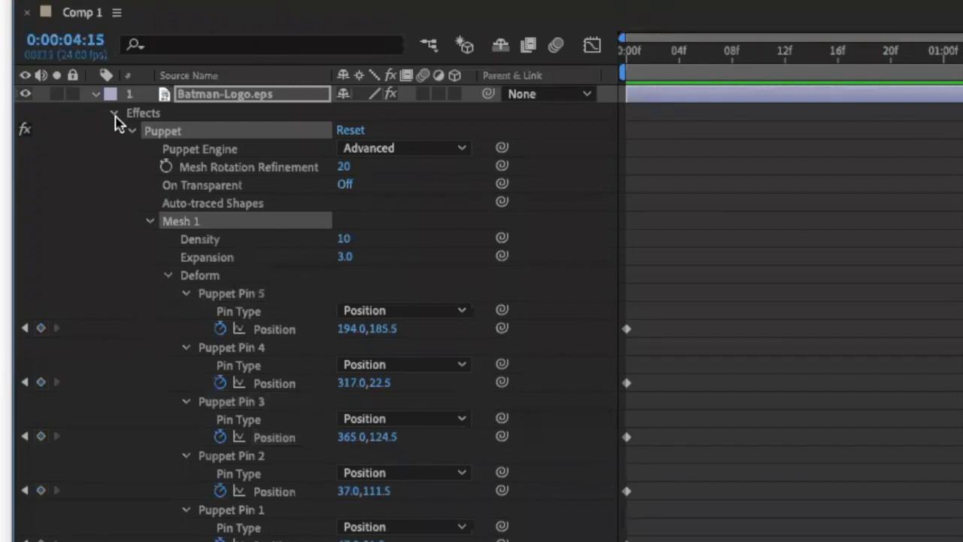
left_click(114, 116)
left_click(114, 116)
left_click(132, 134)
left_click(132, 134)
left_click(151, 222)
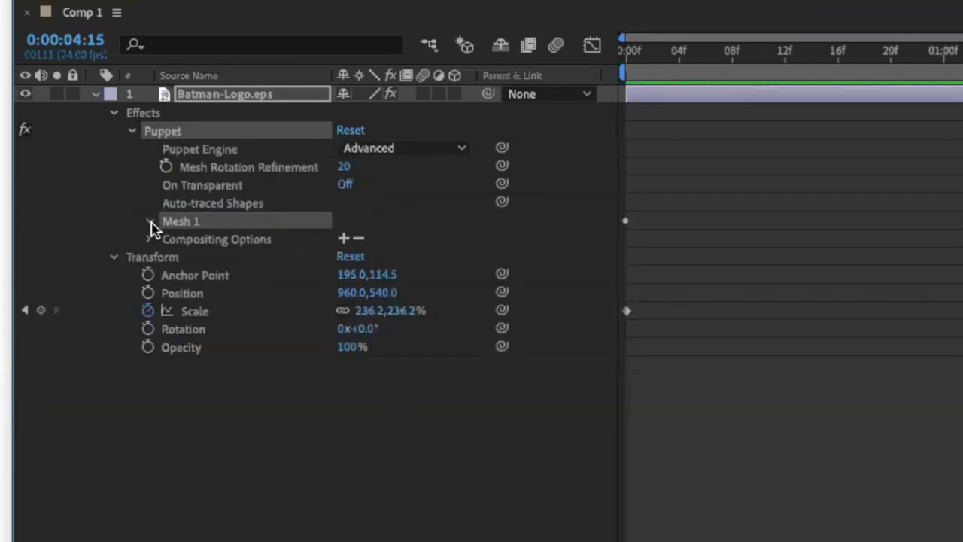
left_click(150, 222)
left_click(168, 276)
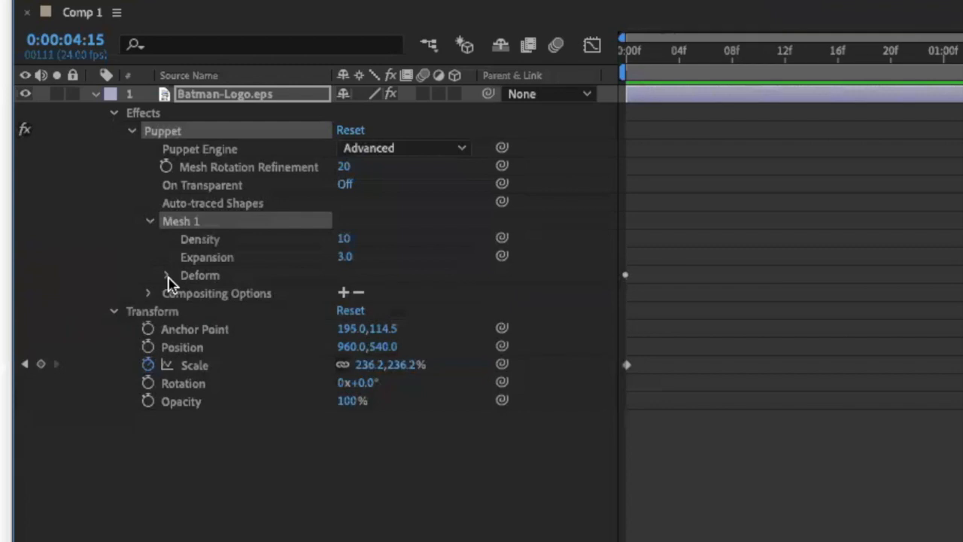
left_click(168, 276)
left_click(167, 276)
left_click(168, 276)
left_click(168, 276)
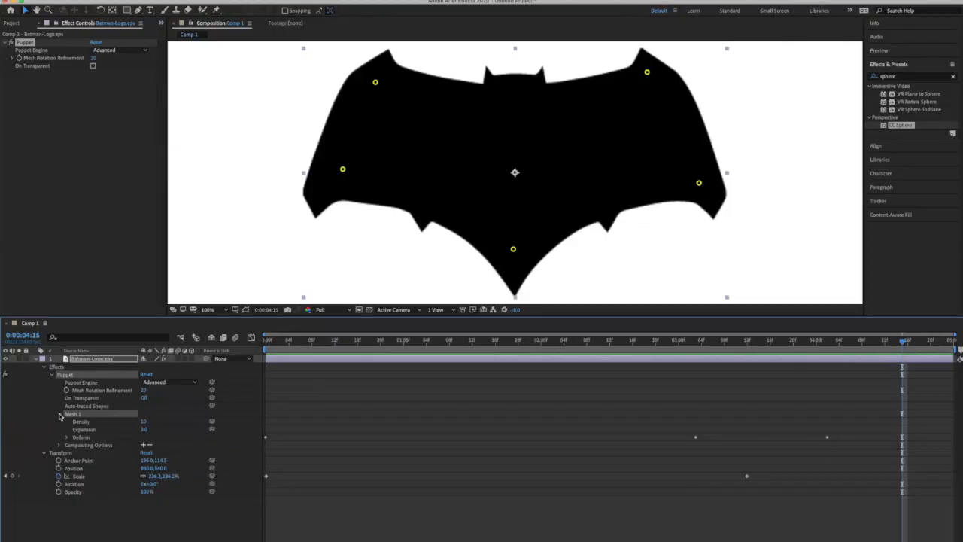
left_click(61, 416)
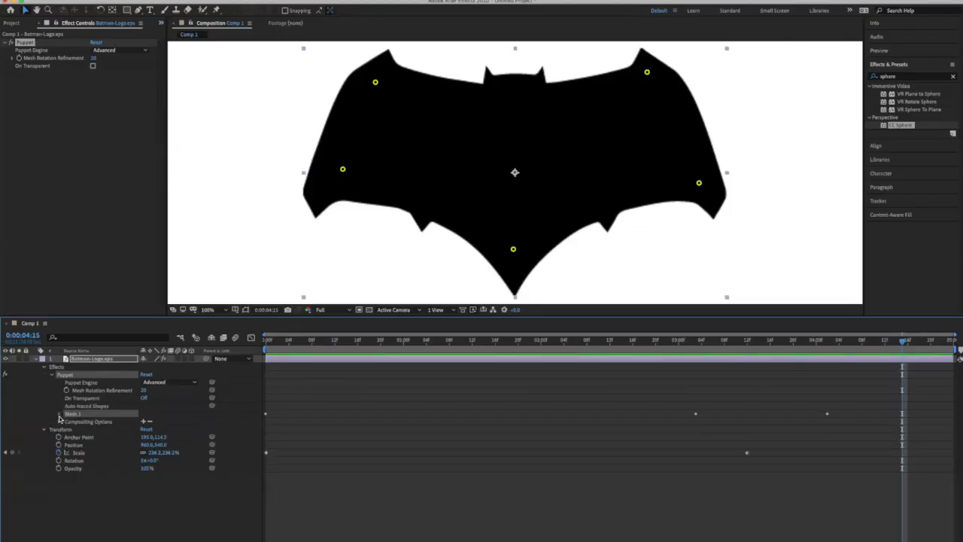
left_click(60, 416)
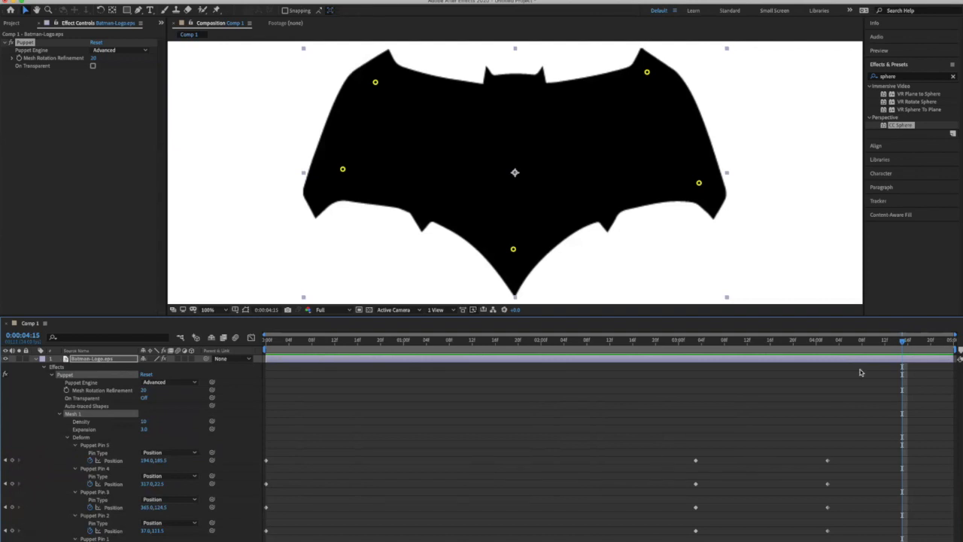
Add Opacity keyframes to the bat logo layer at 0:00:00:00 and 0:00:00:14, with its Effects group collapsed
left_click_drag(902, 343, 261, 365)
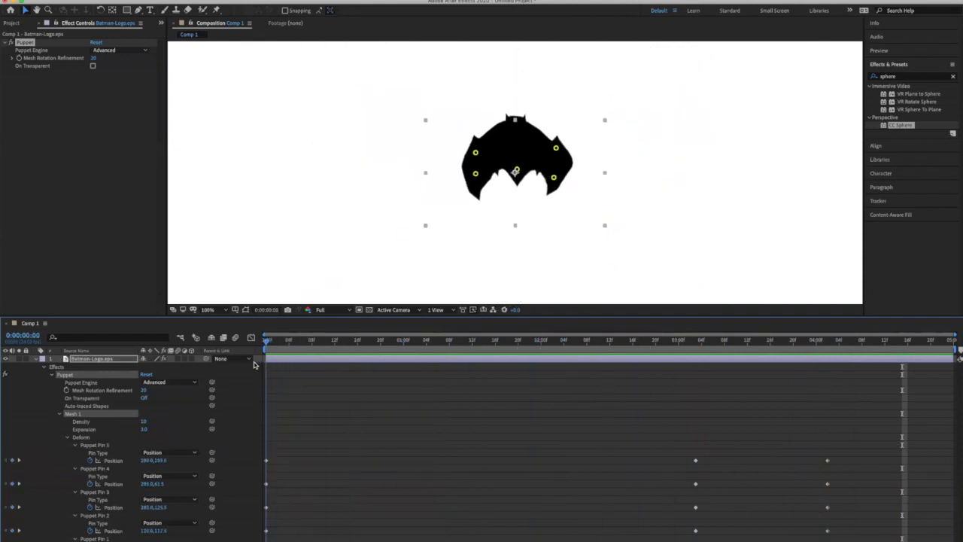
left_click(43, 368)
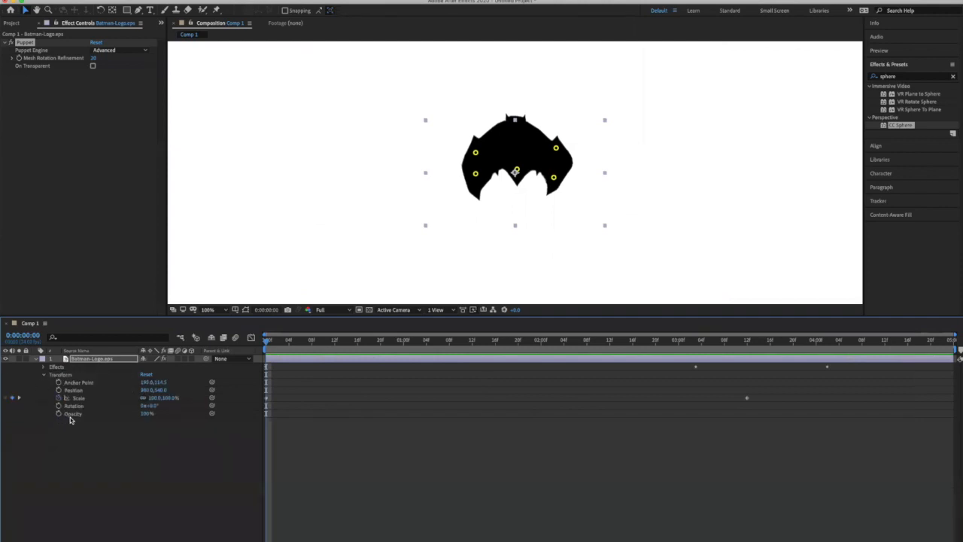
left_click(58, 415)
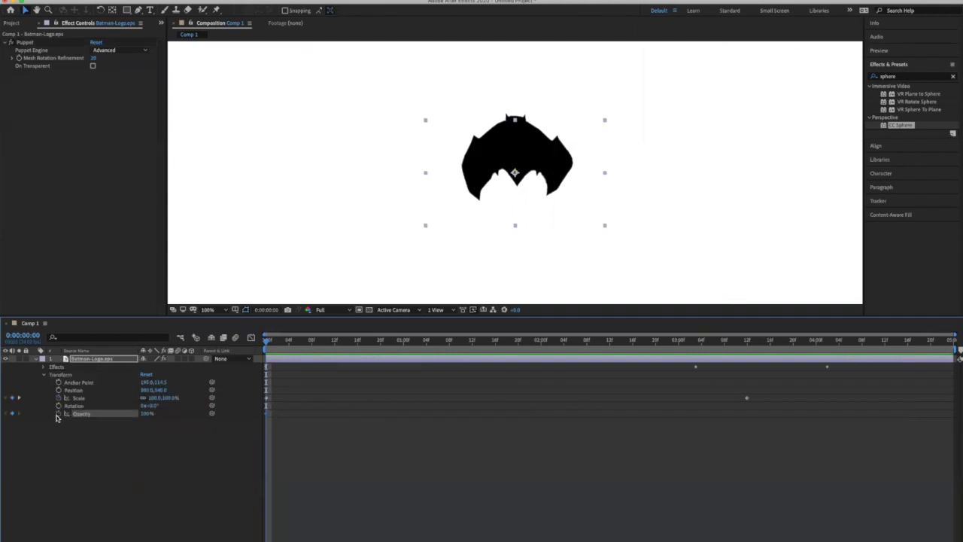
left_click_drag(270, 344, 352, 341)
left_click(13, 413)
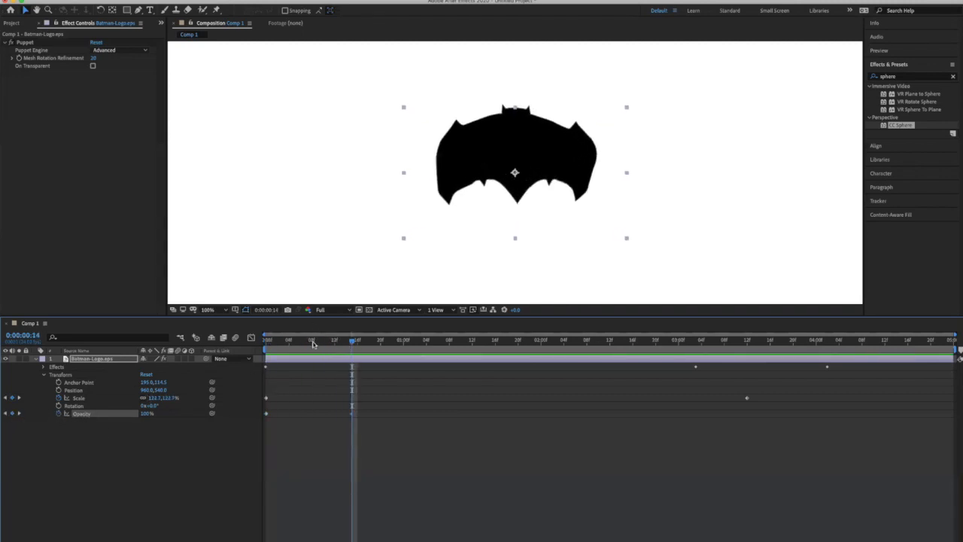
Set the bat logo's Opacity to 0% at the first frame and preview the fade-in
left_click_drag(313, 344, 267, 344)
left_click(148, 414)
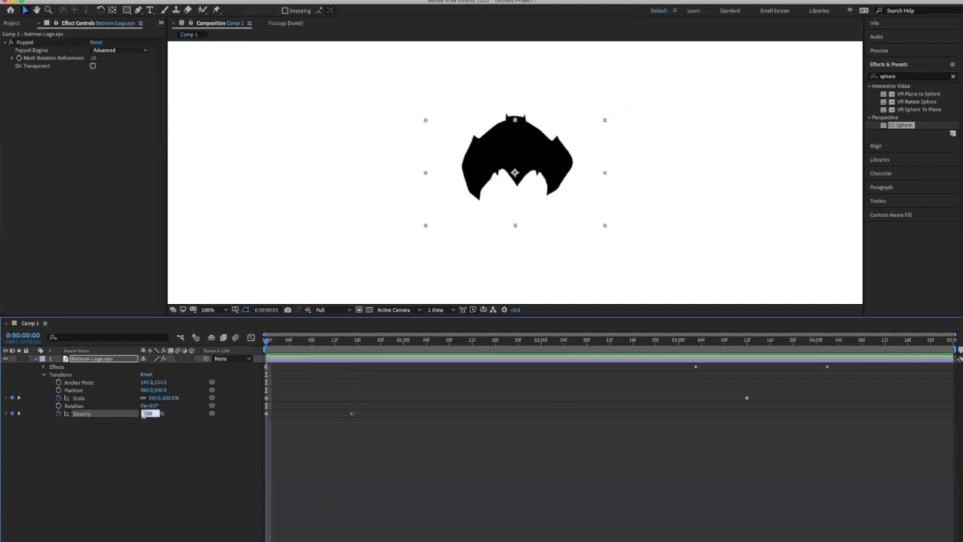
type("0")
key("Return")
left_click(136, 270)
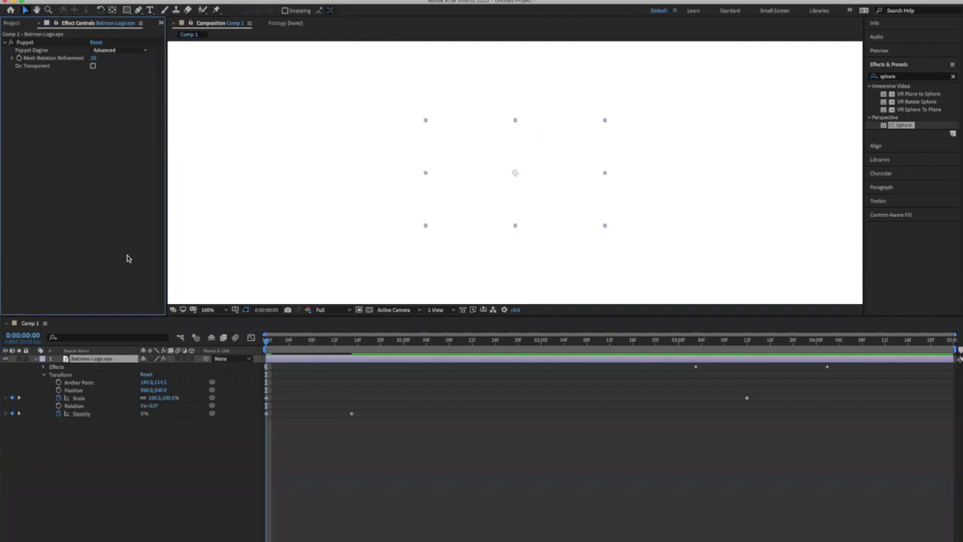
key("space")
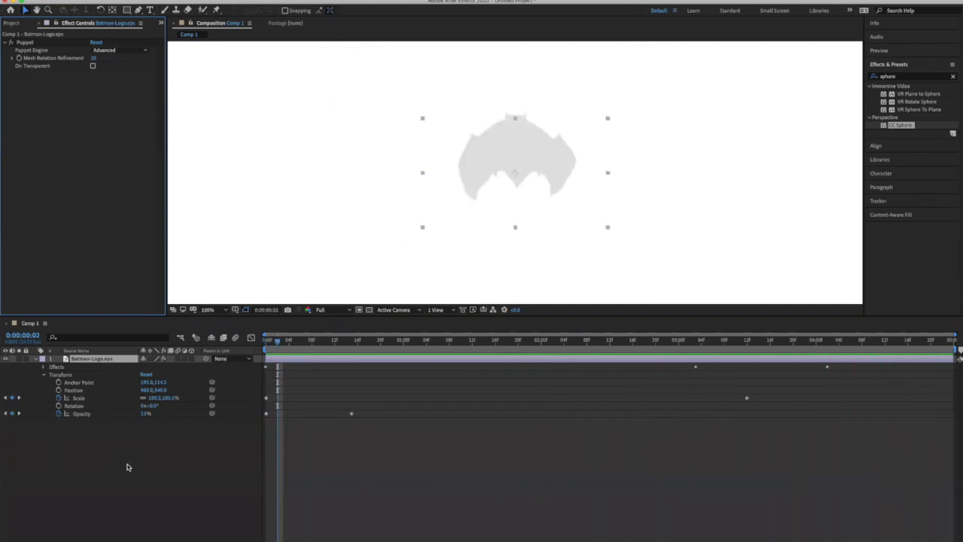
Move the second Opacity keyframe to about 0:00:02:01 and play the animation from the first frame to check the slower fade-in
left_click(351, 416)
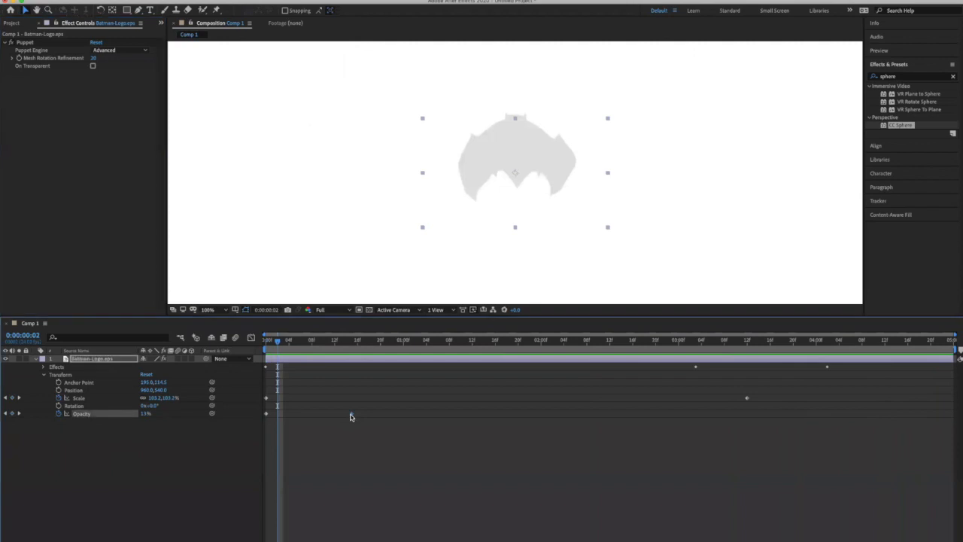
left_click_drag(353, 416, 547, 417)
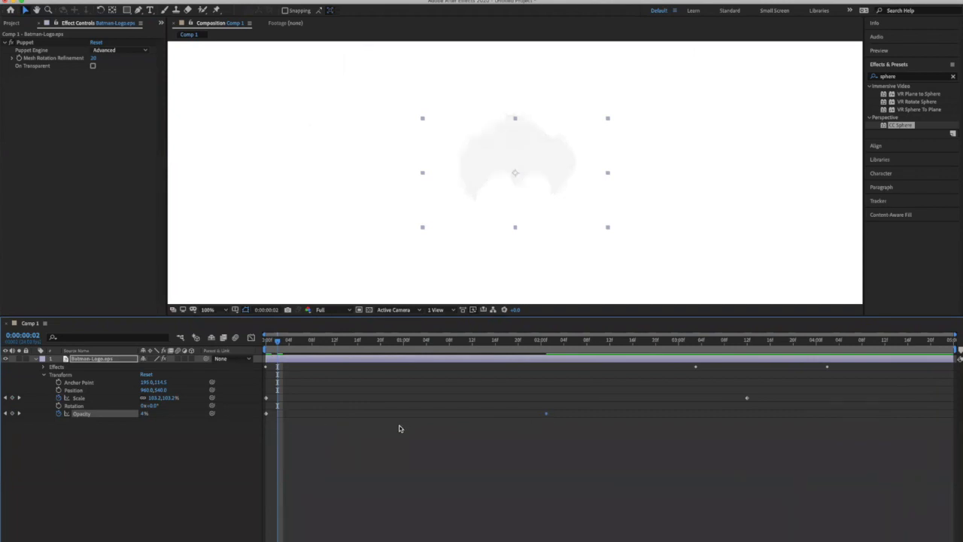
left_click_drag(278, 341, 252, 341)
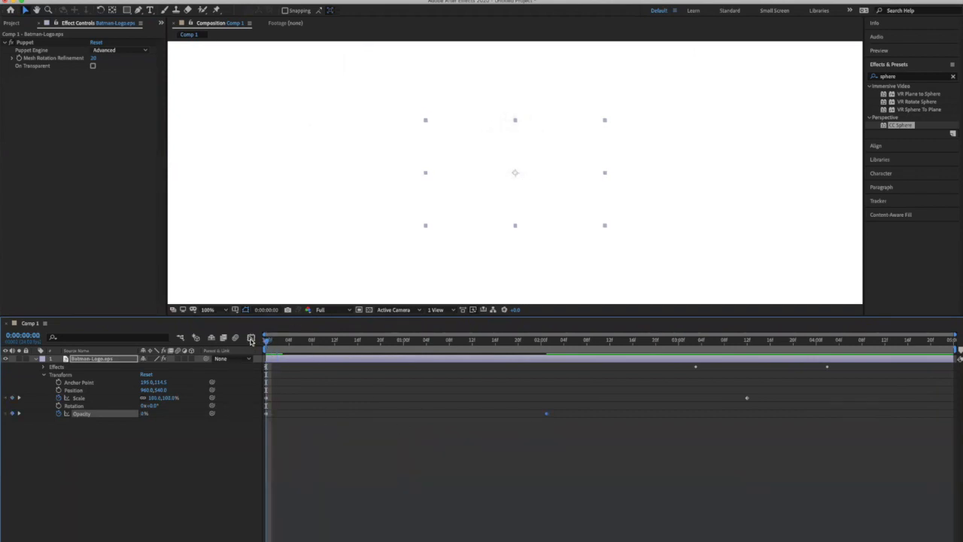
key("space")
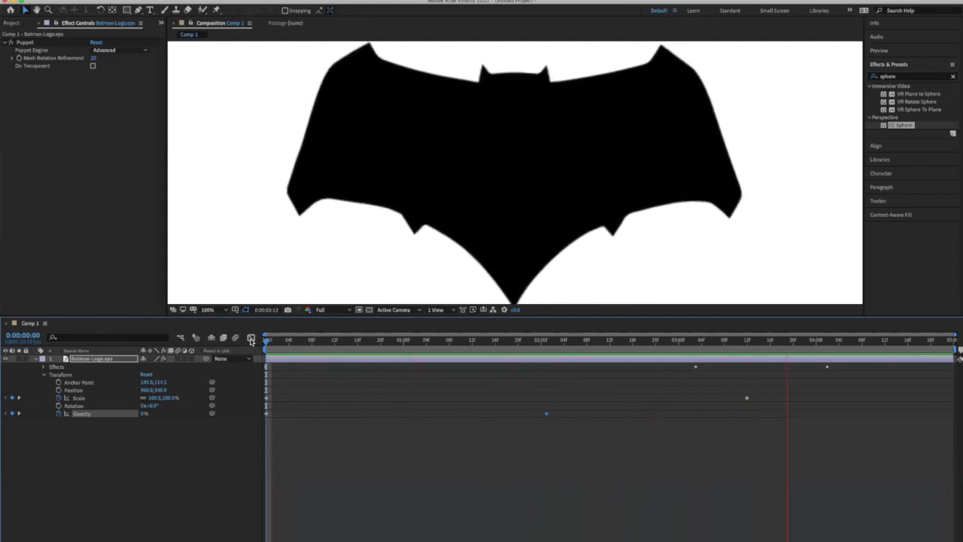
key("space")
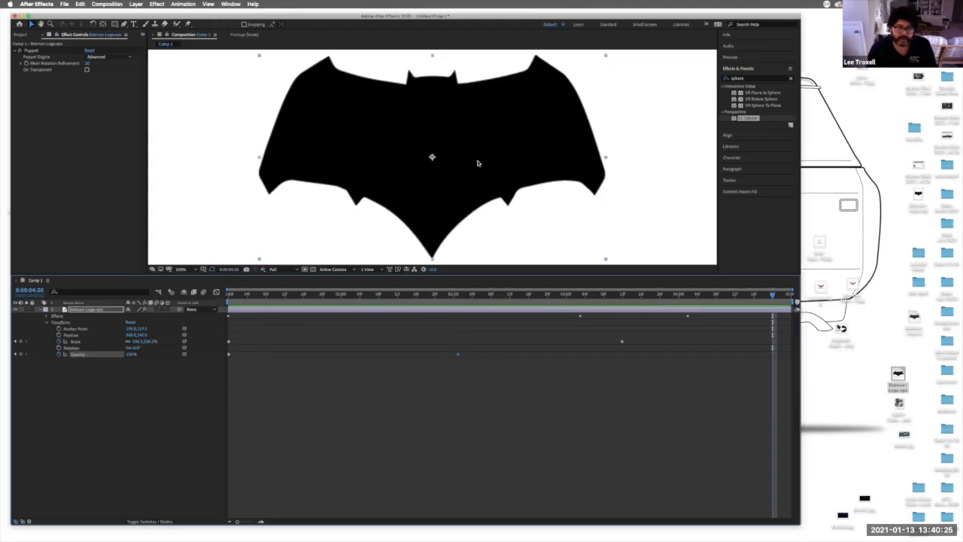
Delete the bat logo layer and bring the car screenshot PNG from the desktop into Comp 1
key("Delete")
mouse_move(962, 8)
left_mouse_down()
mouse_move(624, 103)
mouse_move(564, 136)
mouse_move(550, 103)
mouse_move(551, 59)
left_mouse_up()
Scale the car screenshot down to about 46.1% and position it near the centre of the composition
left_click_drag(465, 181, 671, 232)
left_click_drag(542, 116, 547, 184)
left_click_drag(523, 129, 497, 260)
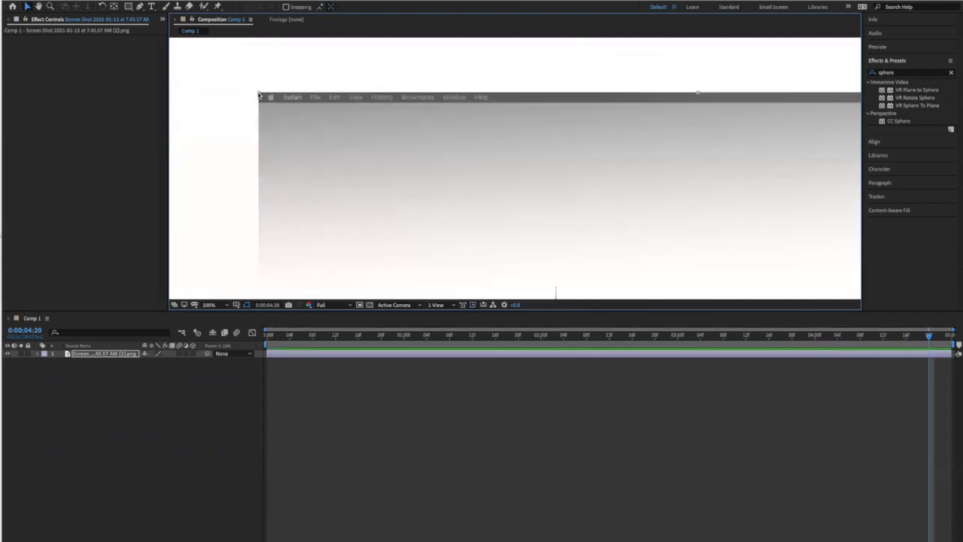
left_click_drag(258, 96, 463, 213)
left_click_drag(643, 273, 458, 103)
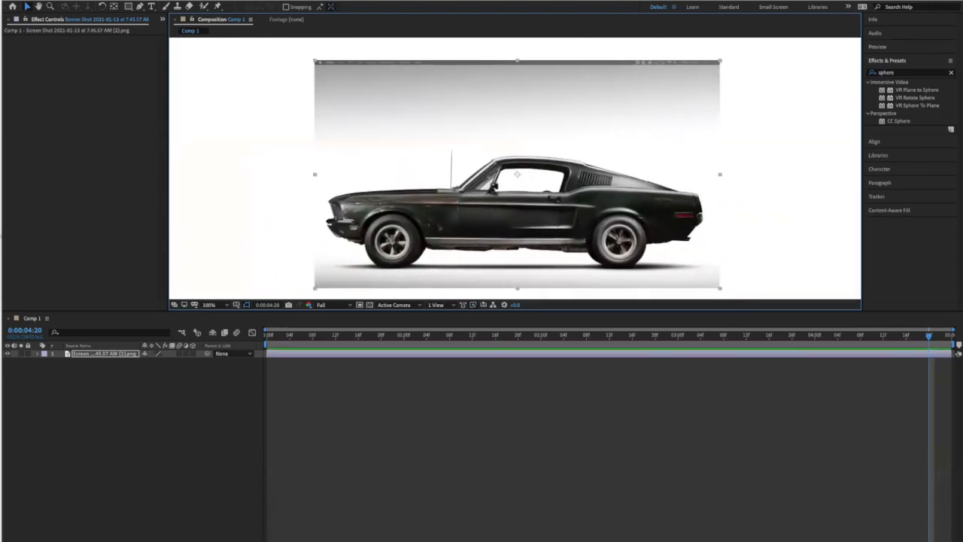
Keyframe the car layer's Scale at 0:00:00:00 with 46.1%, and enlarge the image beyond the frame at 0:00:04:12
left_click(38, 354)
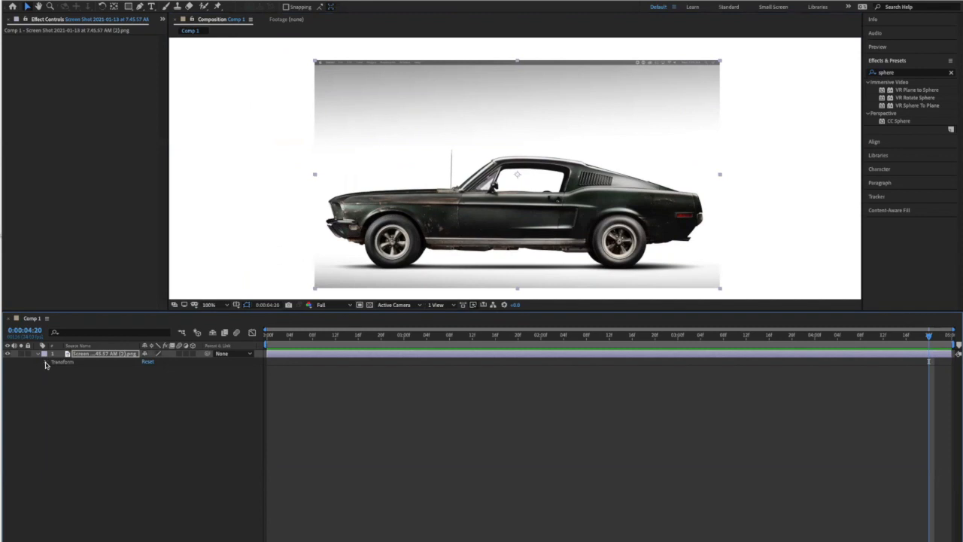
left_click(46, 362)
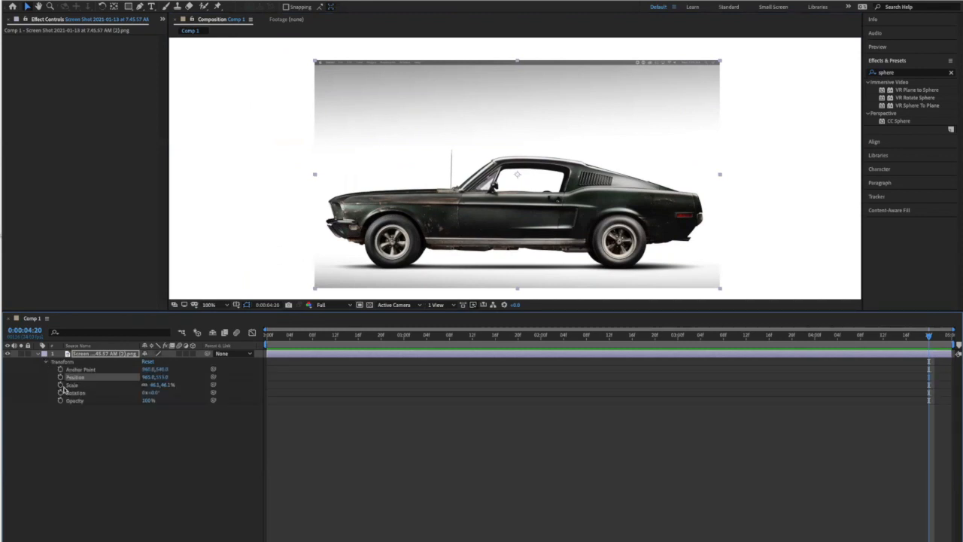
left_click_drag(929, 340, 213, 331)
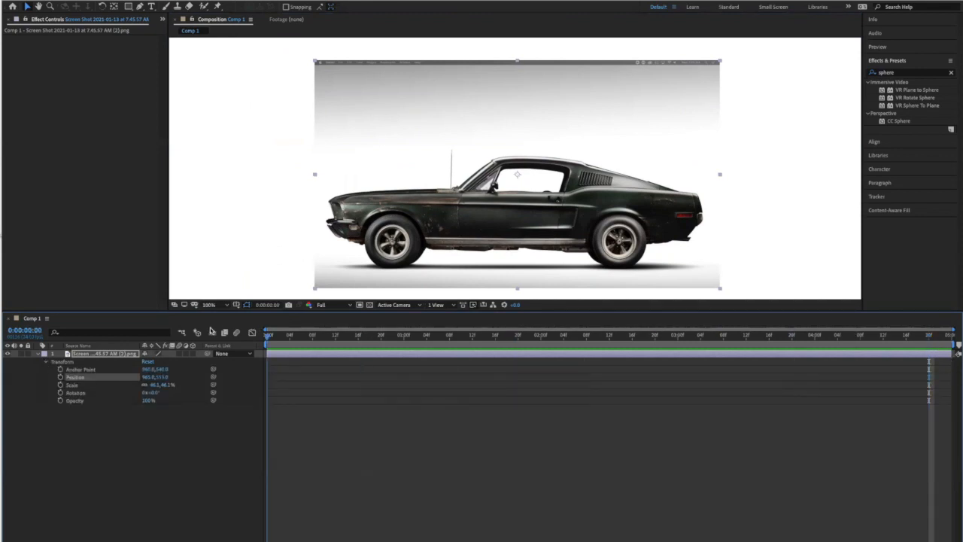
left_click(60, 385)
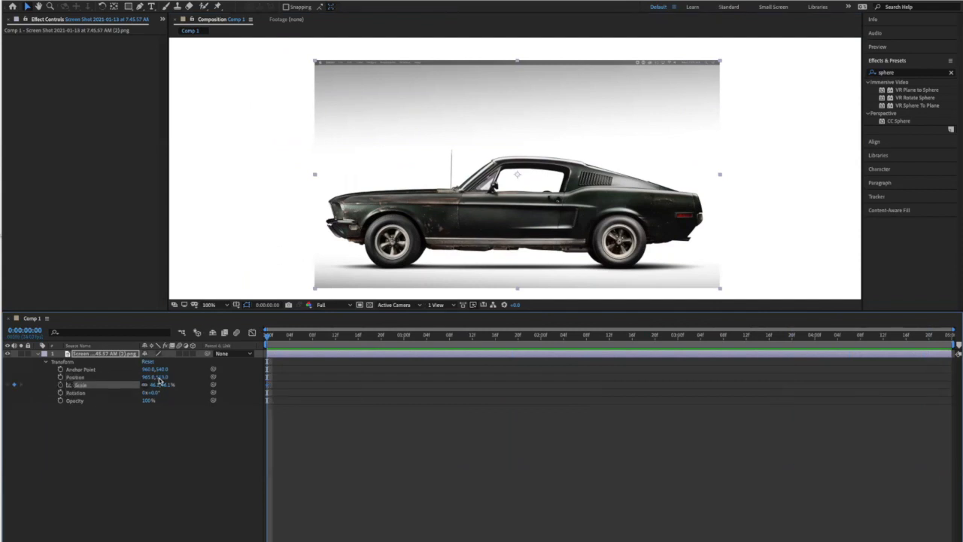
left_click_drag(268, 336, 317, 336)
left_click_drag(482, 365, 884, 369)
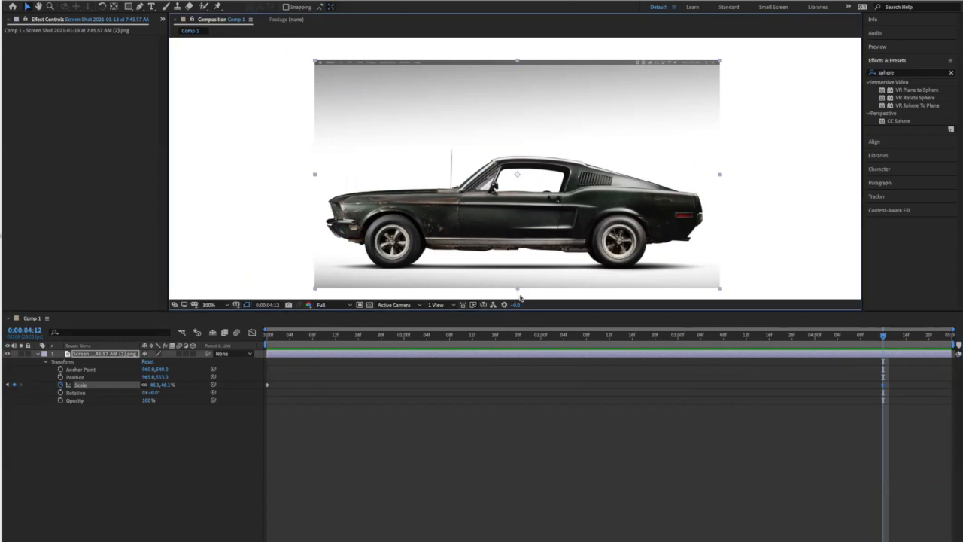
left_click_drag(517, 291, 522, 450)
Place four Puppet pins near the corners of the car image at the first frame
left_click_drag(883, 338, 266, 371)
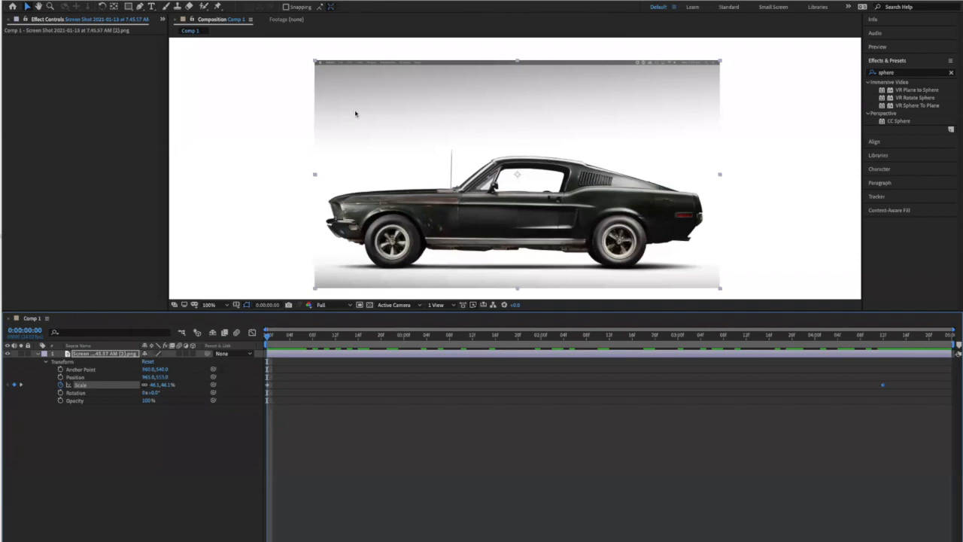
left_click(219, 6)
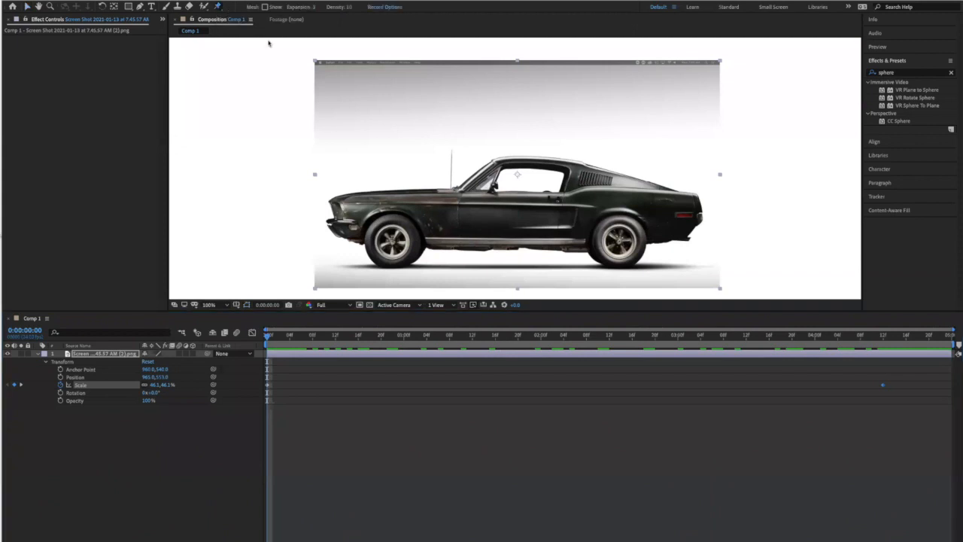
left_click(334, 81)
left_click(335, 270)
left_click(701, 276)
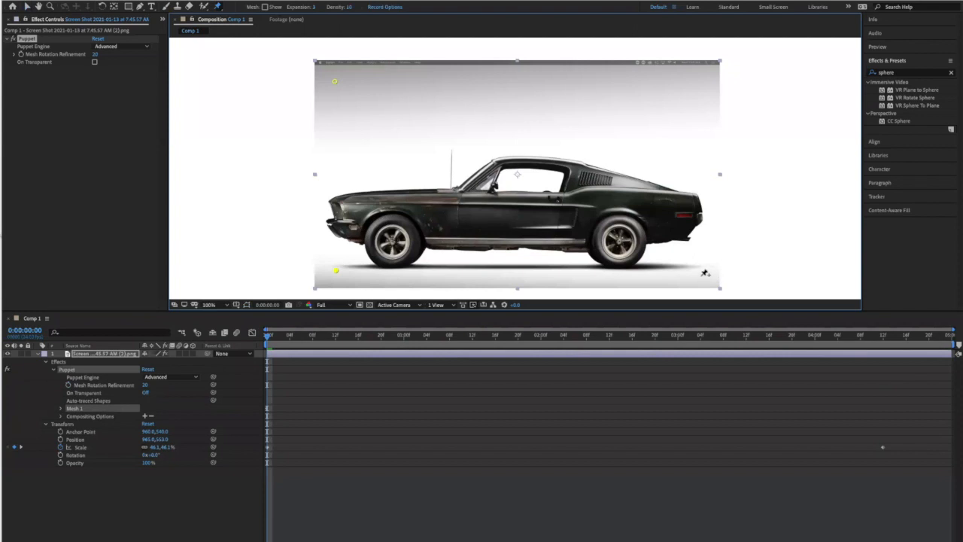
left_click(702, 78)
Expand the Puppet effect's Mesh 1 Deform group to show the Position property of all four Puppet pins
left_click(62, 410)
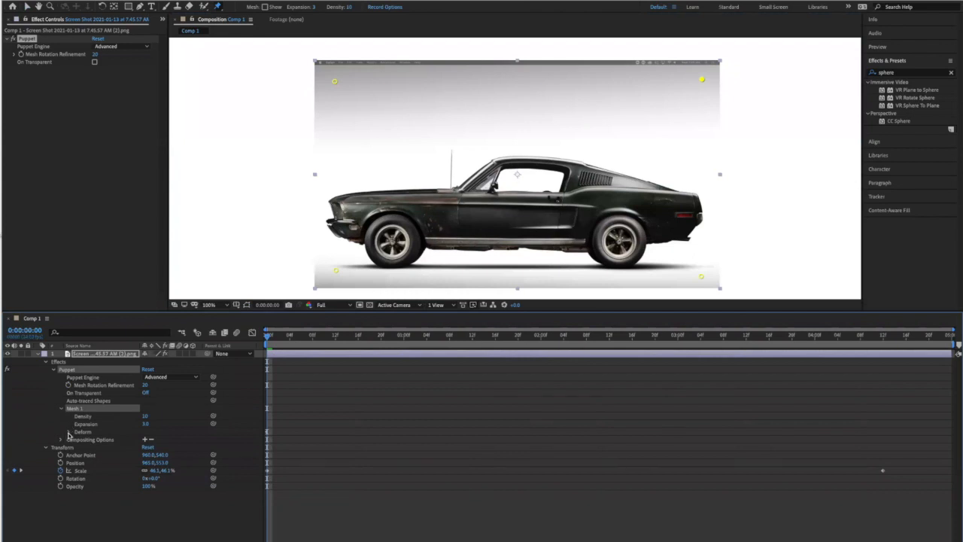
left_click(69, 433)
left_click(76, 441)
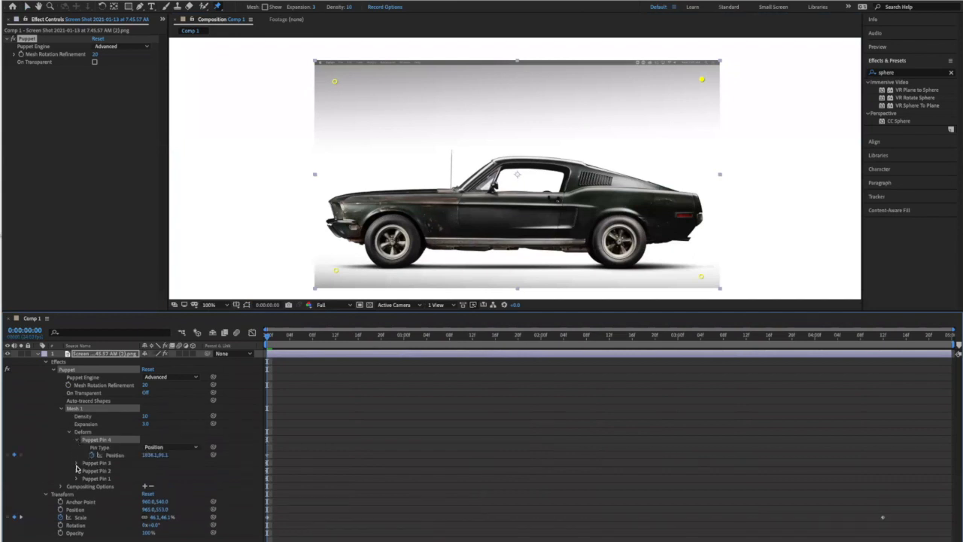
left_click(76, 464)
left_click(76, 486)
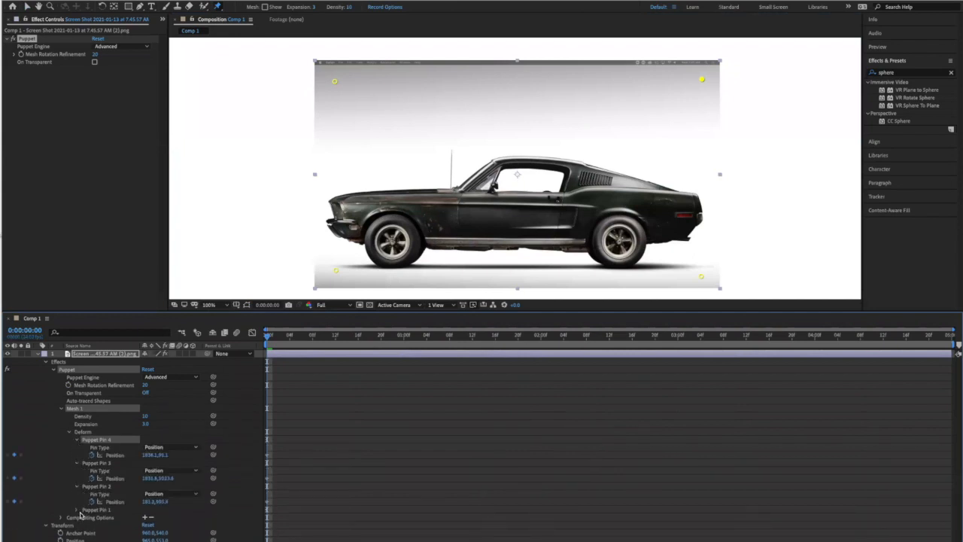
left_click(77, 510)
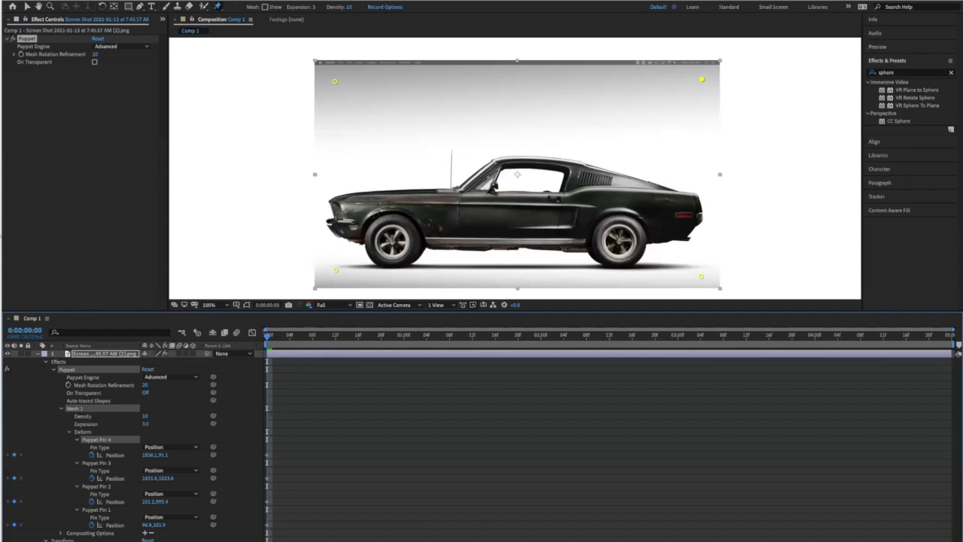
Add Position keyframes for all four Puppet pins at 0:00:04:12, keeping the undistorted car shape
left_click_drag(290, 340, 418, 352)
left_click_drag(480, 359, 882, 367)
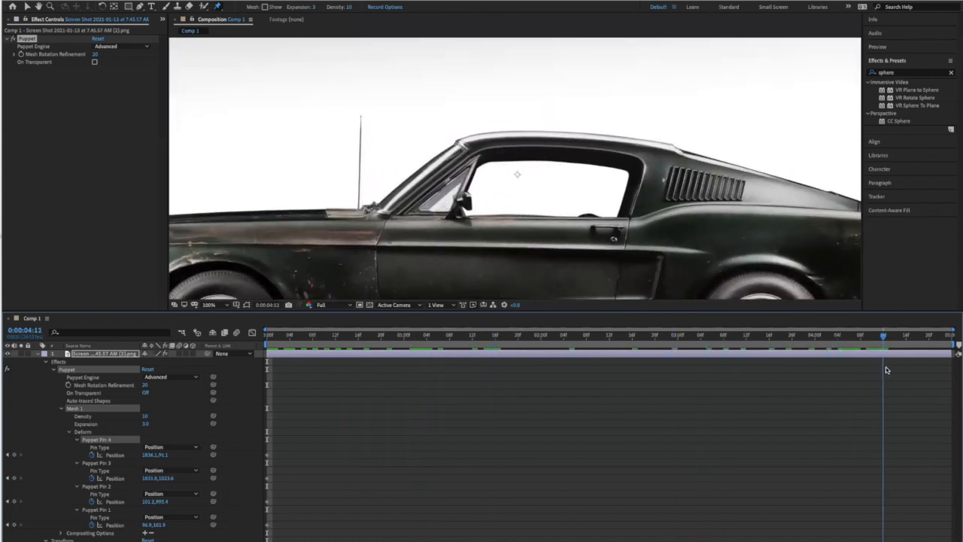
left_click(13, 455)
left_click(14, 479)
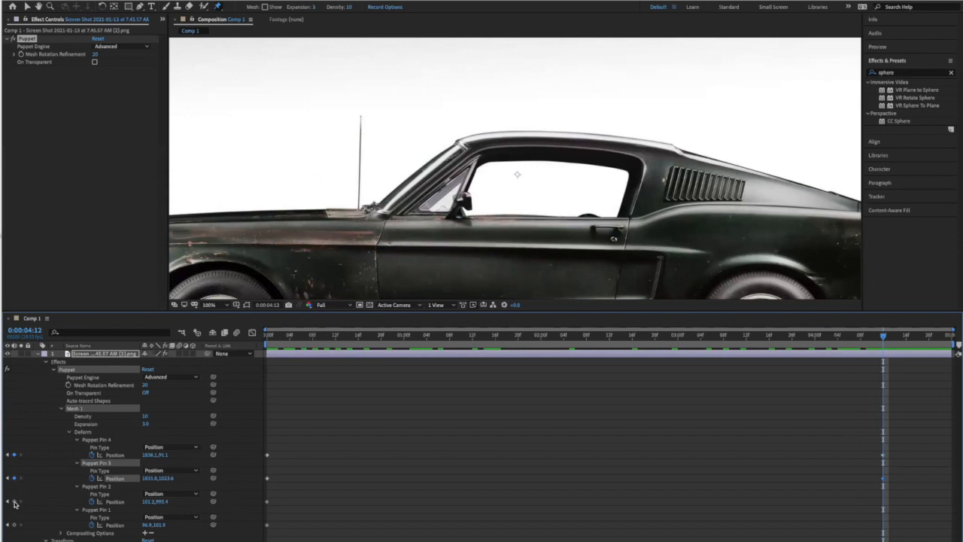
left_click(14, 502)
left_click(14, 524)
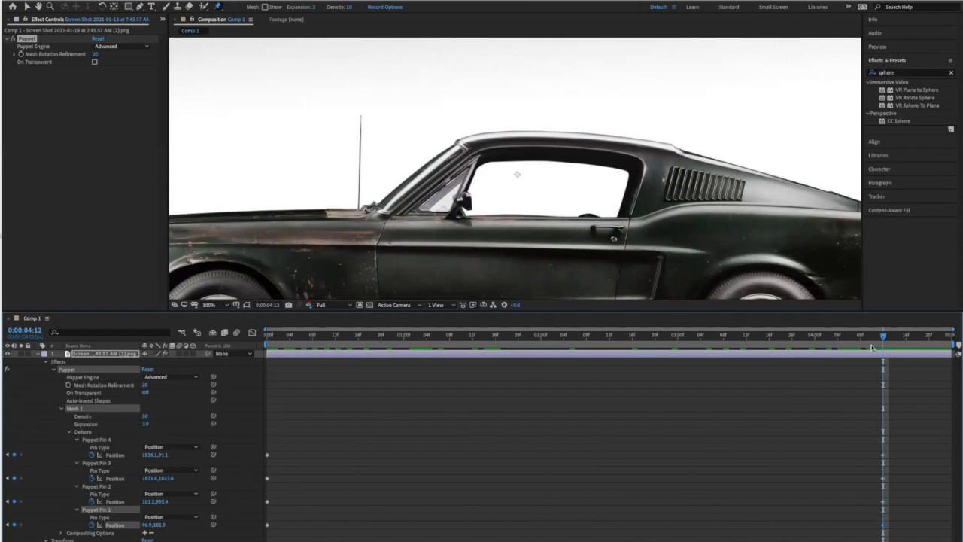
At 0:00:00:00, pull all four Puppet pins inward to crumple the car image, and scrub through the animation to preview it
left_click_drag(884, 336, 275, 344)
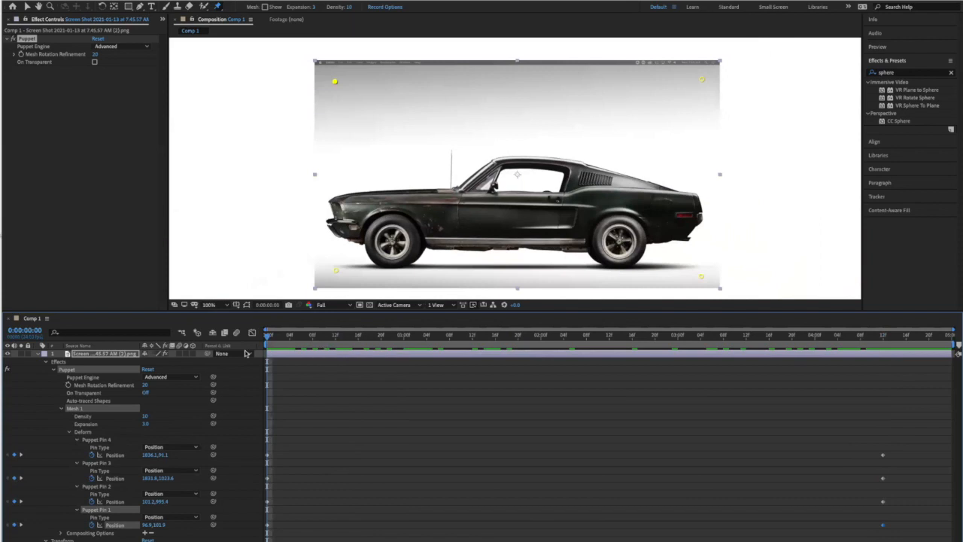
left_click(27, 6)
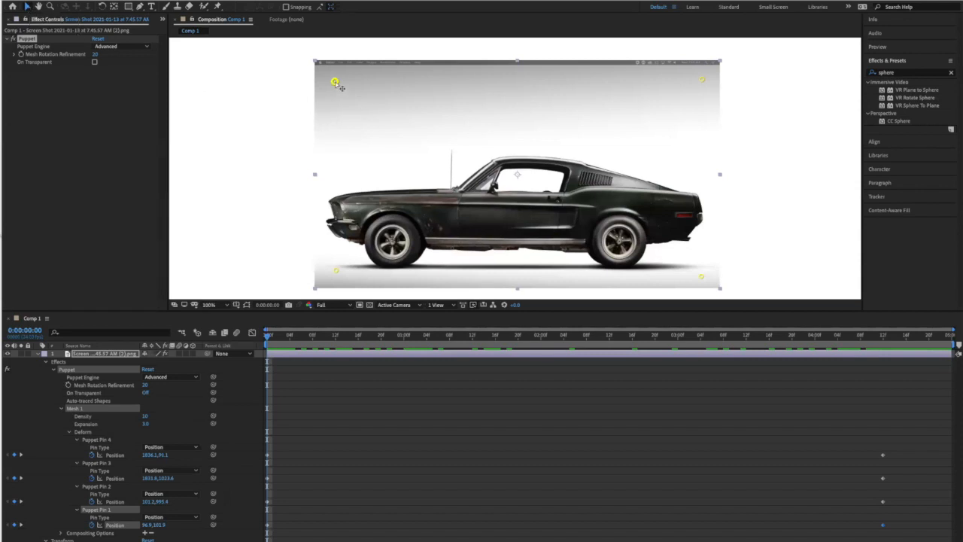
left_click_drag(335, 83, 381, 180)
left_click_drag(335, 271, 415, 213)
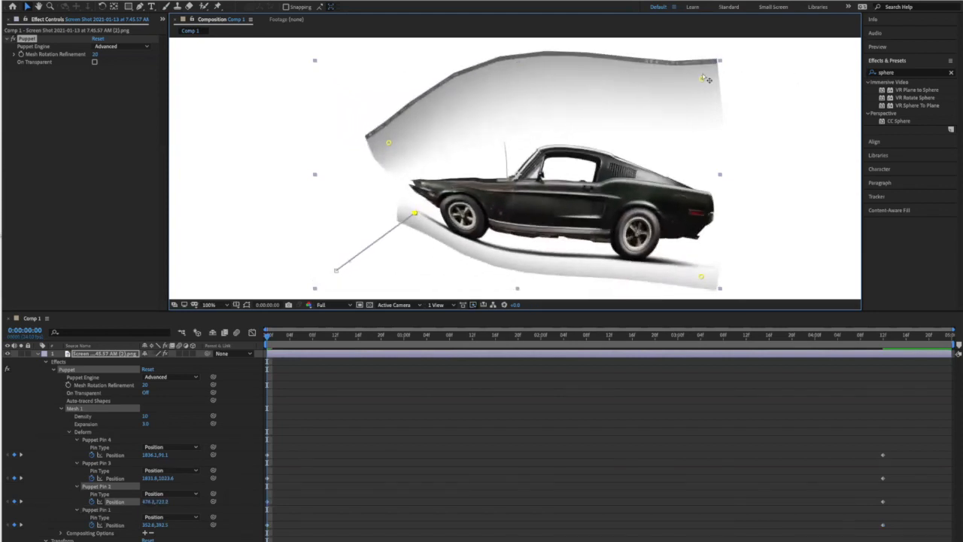
left_click_drag(701, 78, 577, 120)
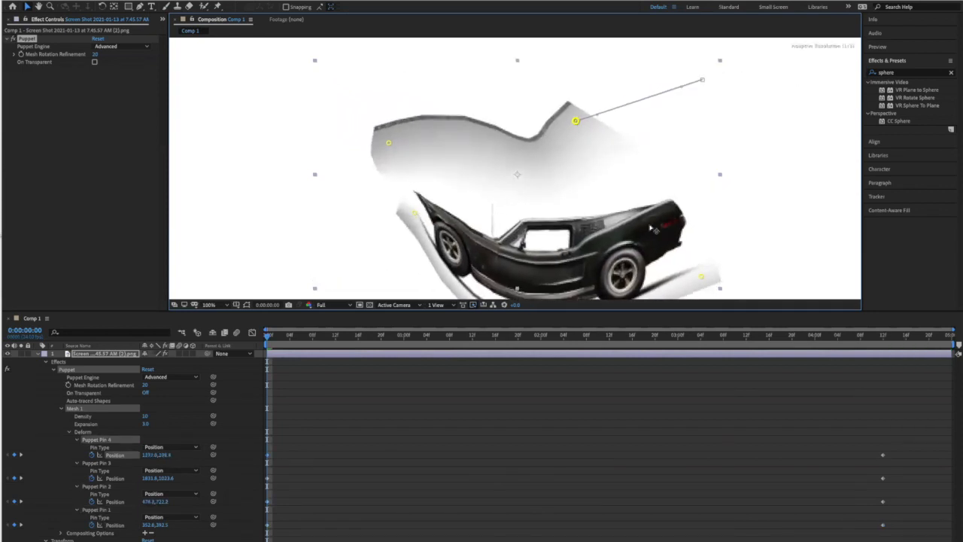
left_click_drag(703, 279, 617, 185)
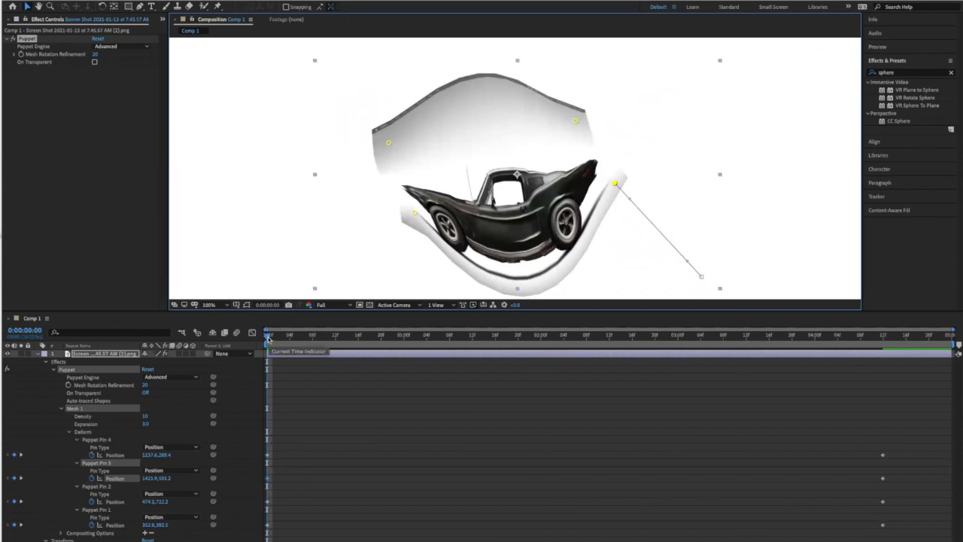
left_click_drag(267, 337, 886, 430)
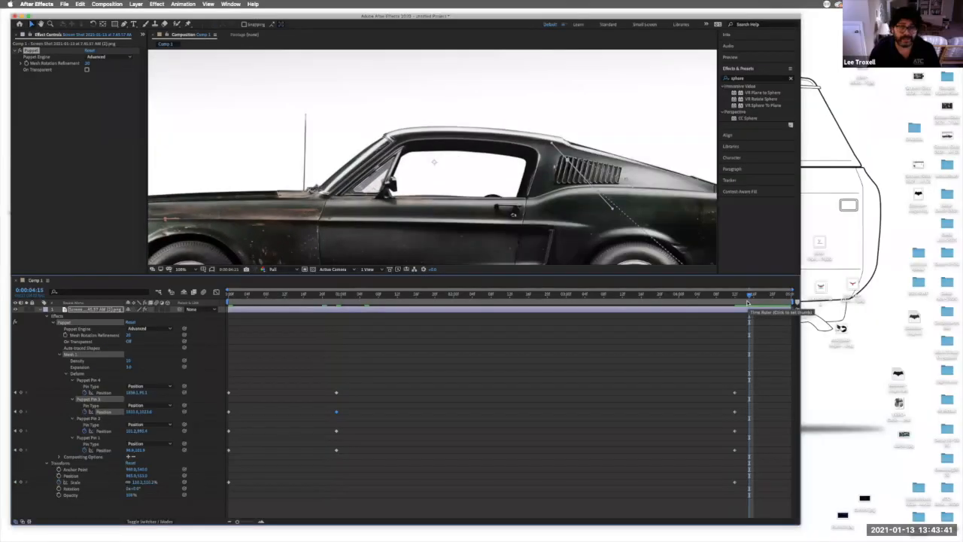